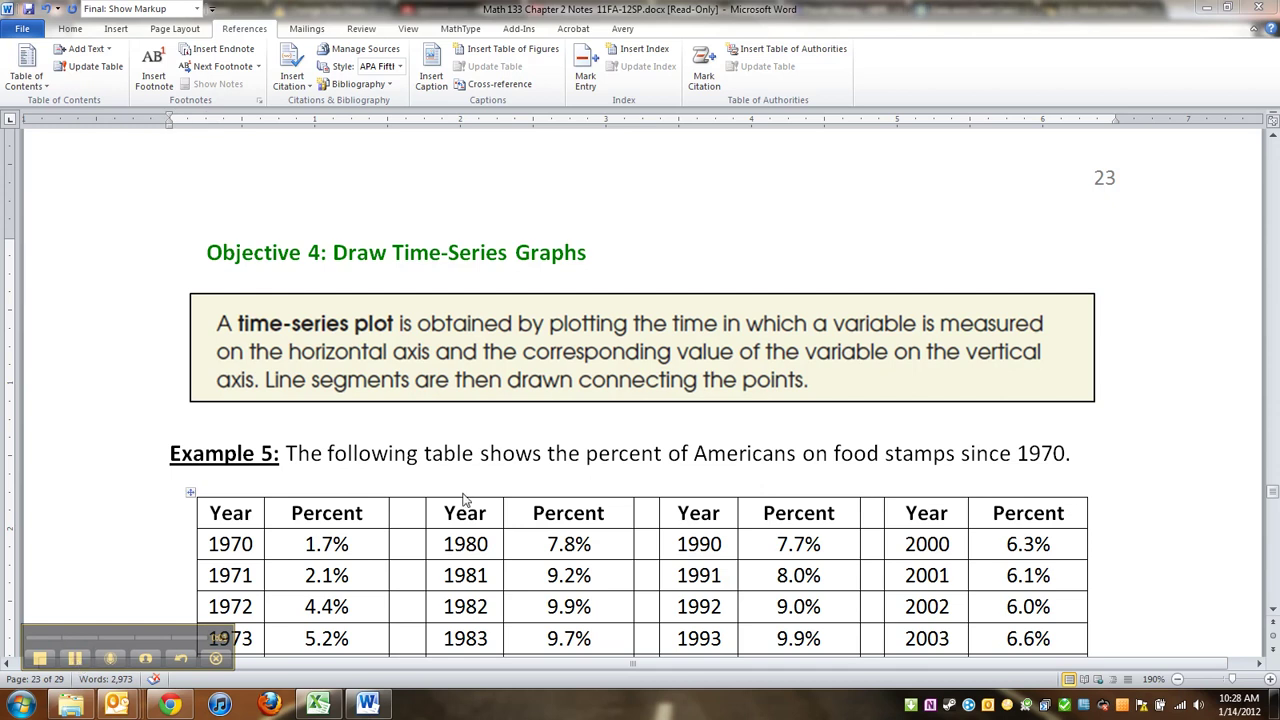
Step: Bring Chrome forward on NPR's Planet Money post 'Swiss Franc: Is The Peg Working?'
{"action": "left_click_drag", "start_coordinate": [86, 632], "coordinate": [1045, 627]}
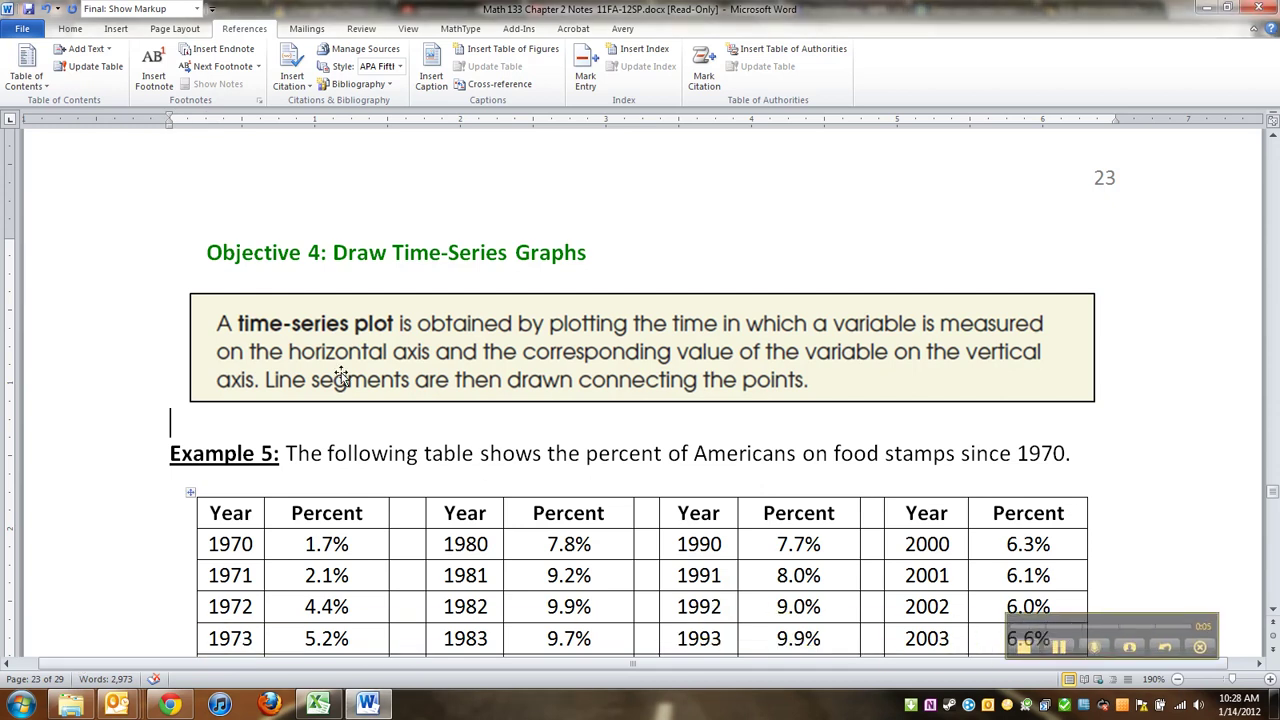
{"action": "scroll", "coordinate": [366, 383], "scroll_direction": "down", "scroll_amount": 1}
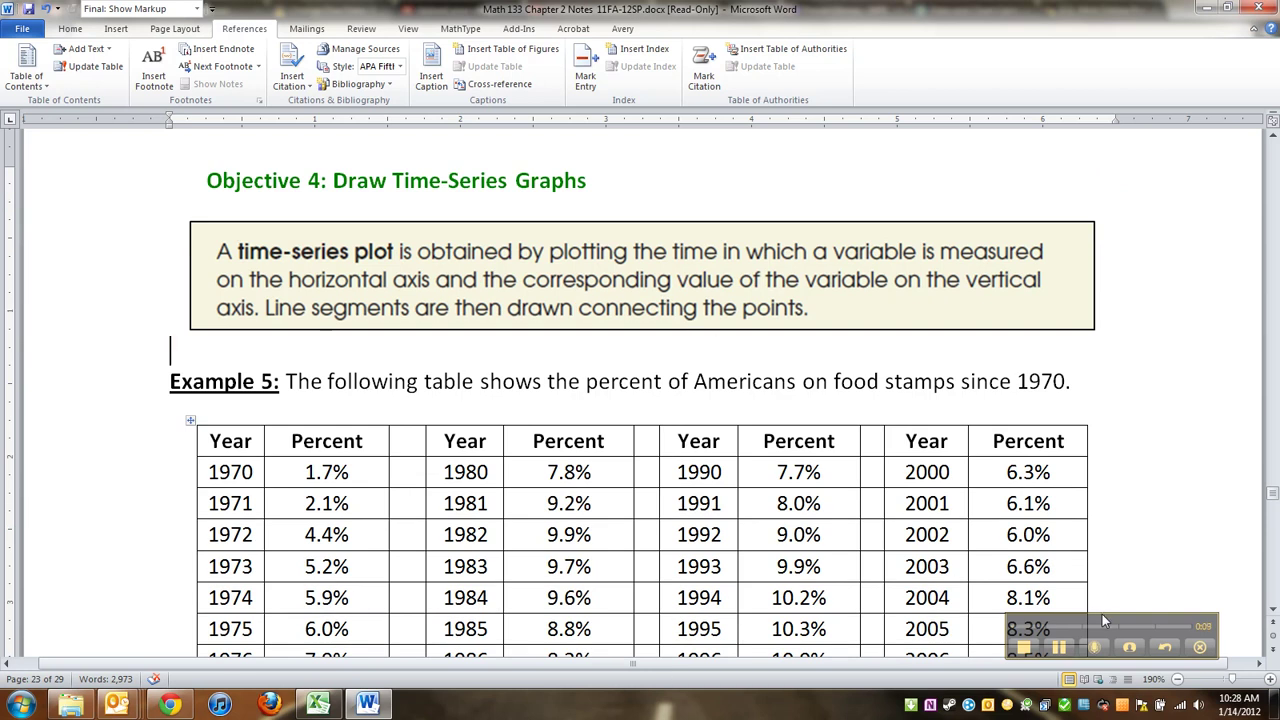
{"action": "left_click_drag", "start_coordinate": [1103, 615], "coordinate": [1137, 610]}
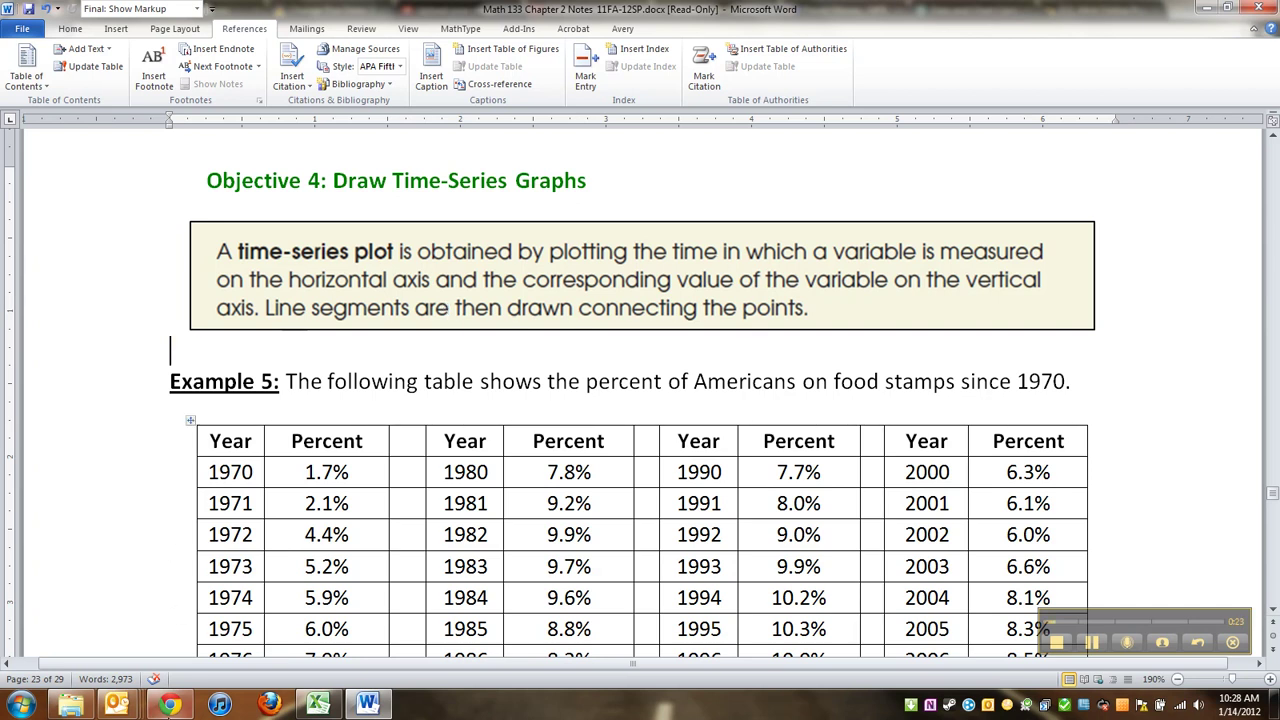
{"action": "mouse_move", "coordinate": [172, 707]}
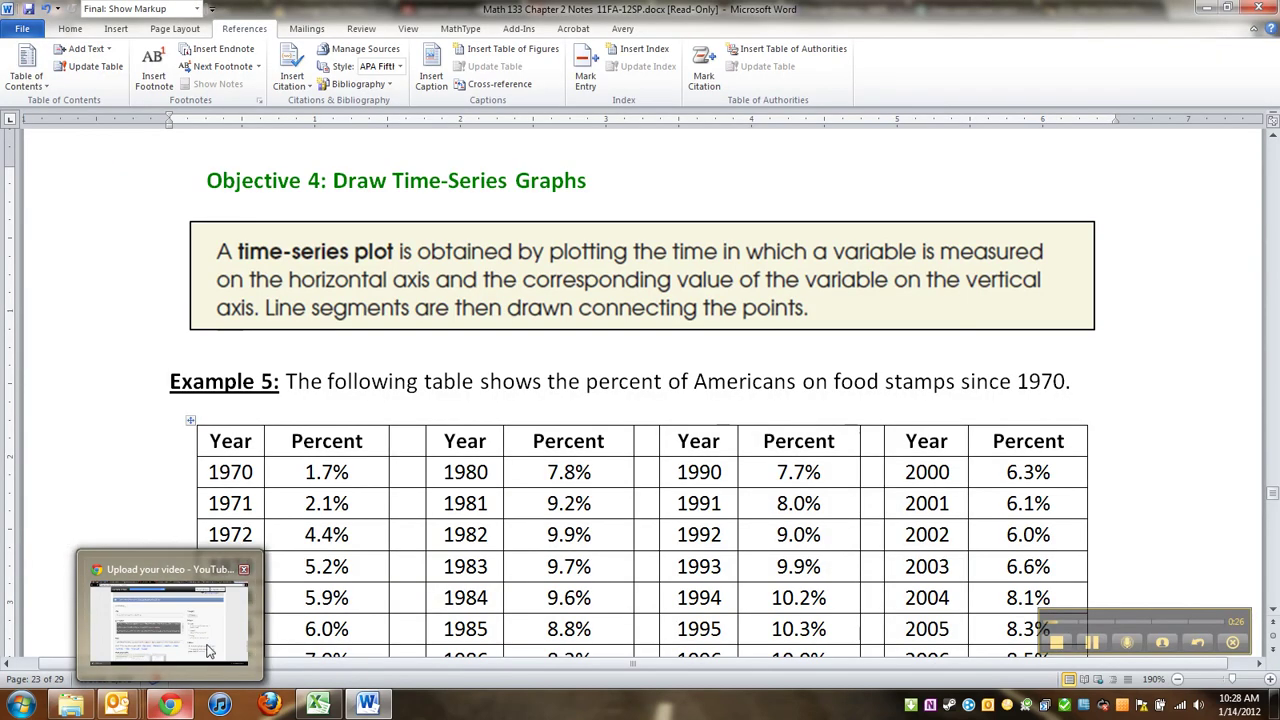
{"action": "left_click", "coordinate": [208, 651]}
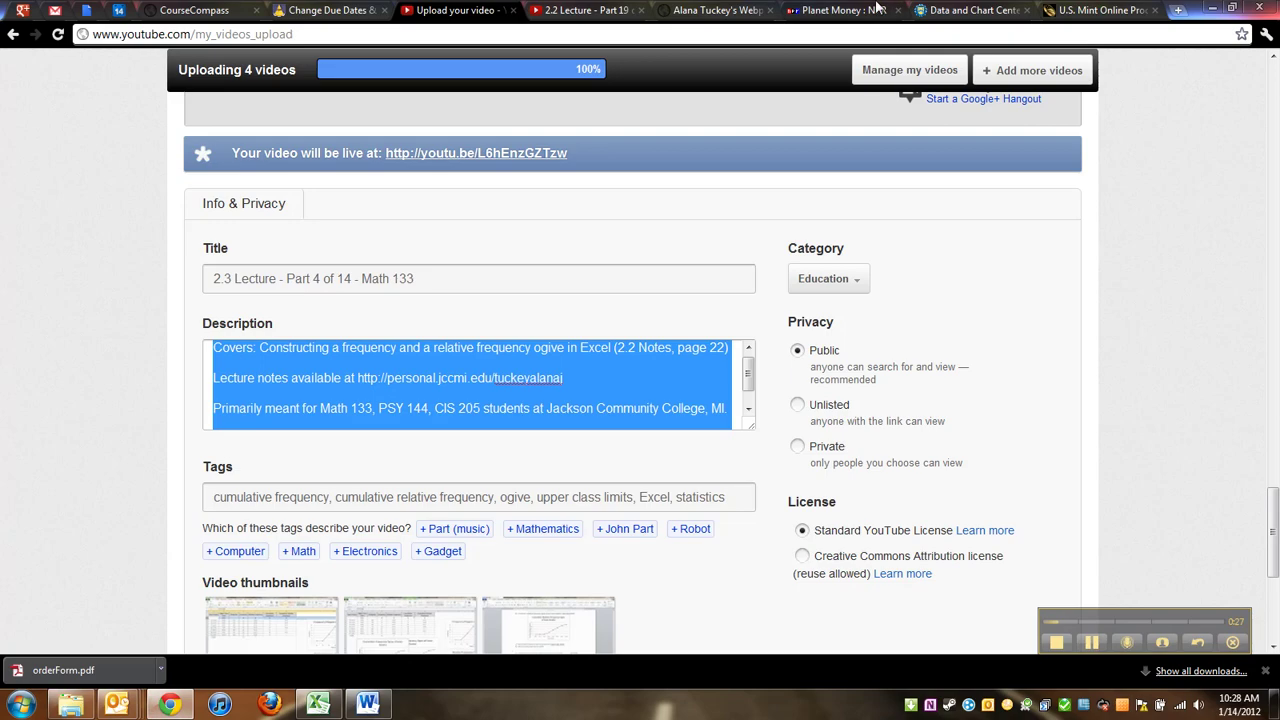
{"action": "left_click", "coordinate": [845, 10]}
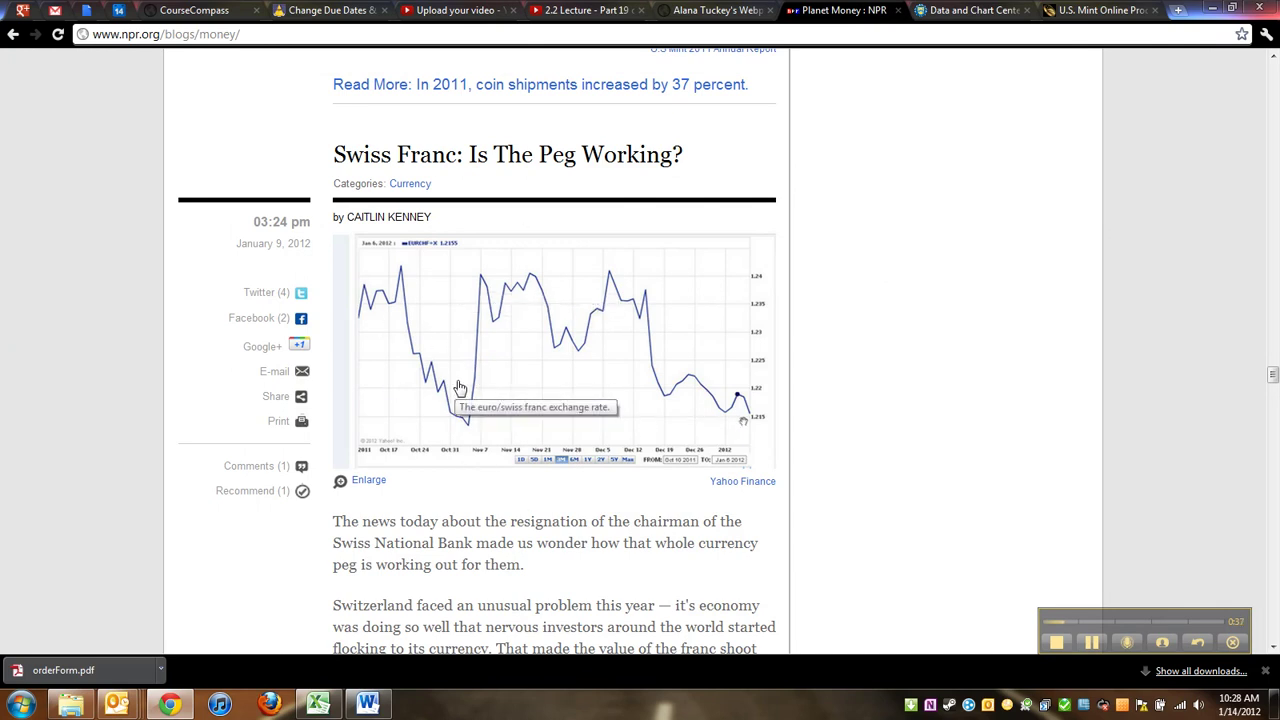
{"action": "left_click", "coordinate": [508, 390]}
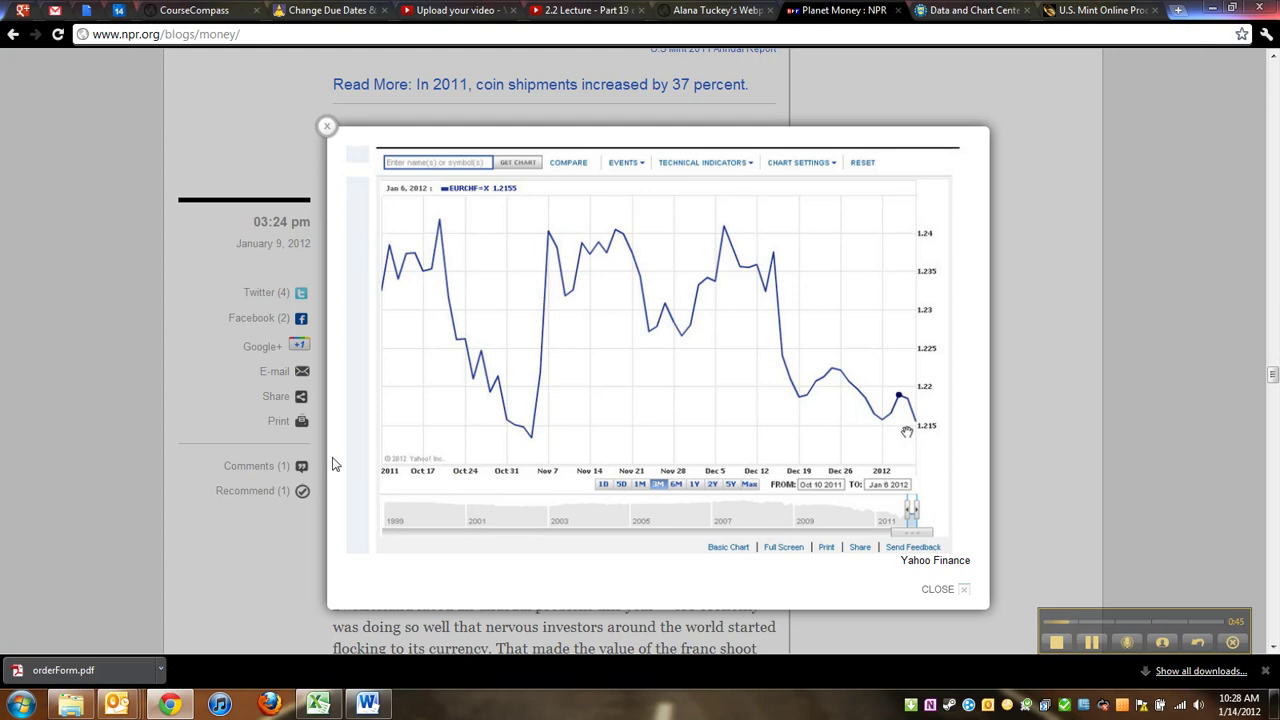
{"action": "left_click", "coordinate": [327, 610]}
{"action": "scroll", "coordinate": [794, 594], "scroll_direction": "down", "scroll_amount": 10}
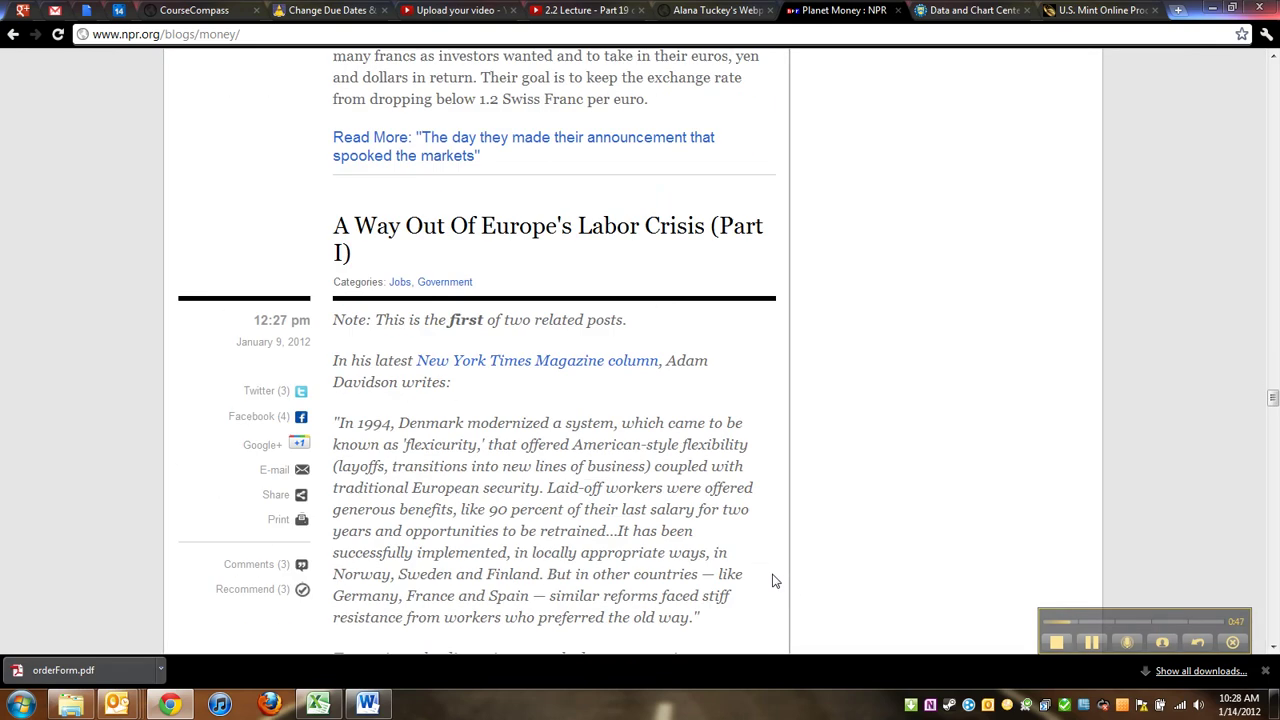
{"action": "scroll", "coordinate": [645, 470], "scroll_direction": "down", "scroll_amount": 15}
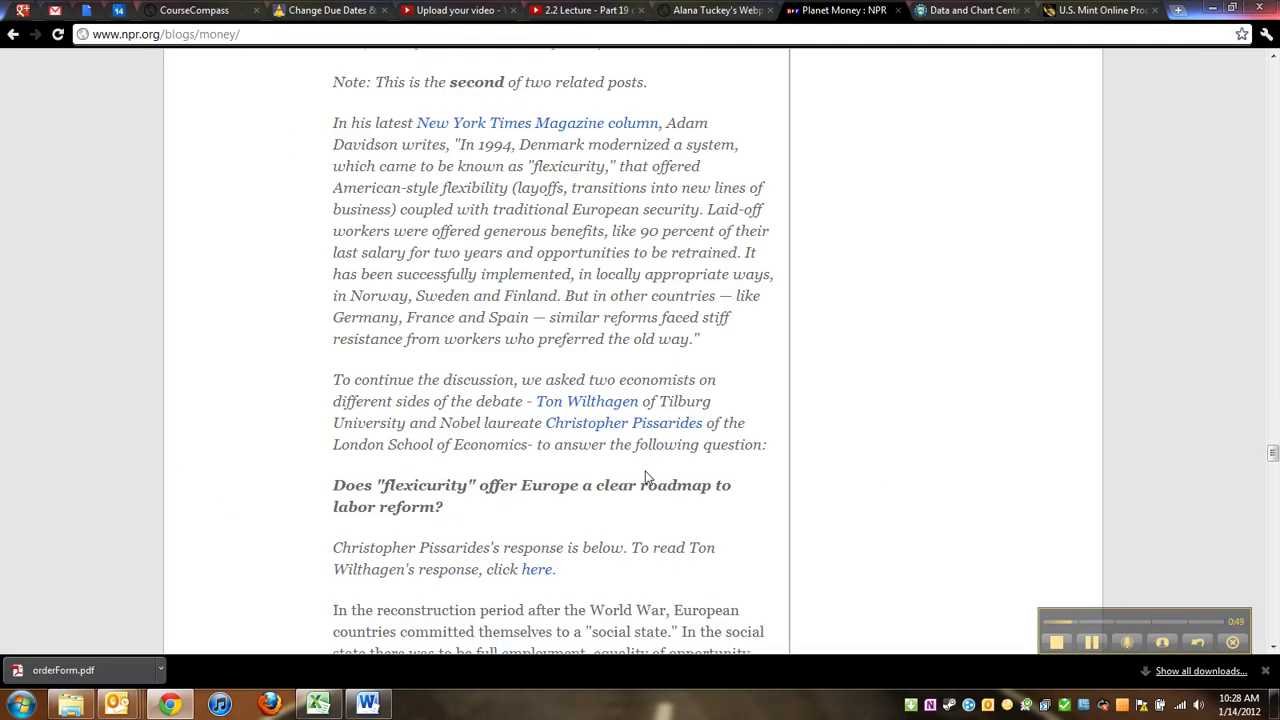
{"action": "scroll", "coordinate": [645, 480], "scroll_direction": "down", "scroll_amount": 20}
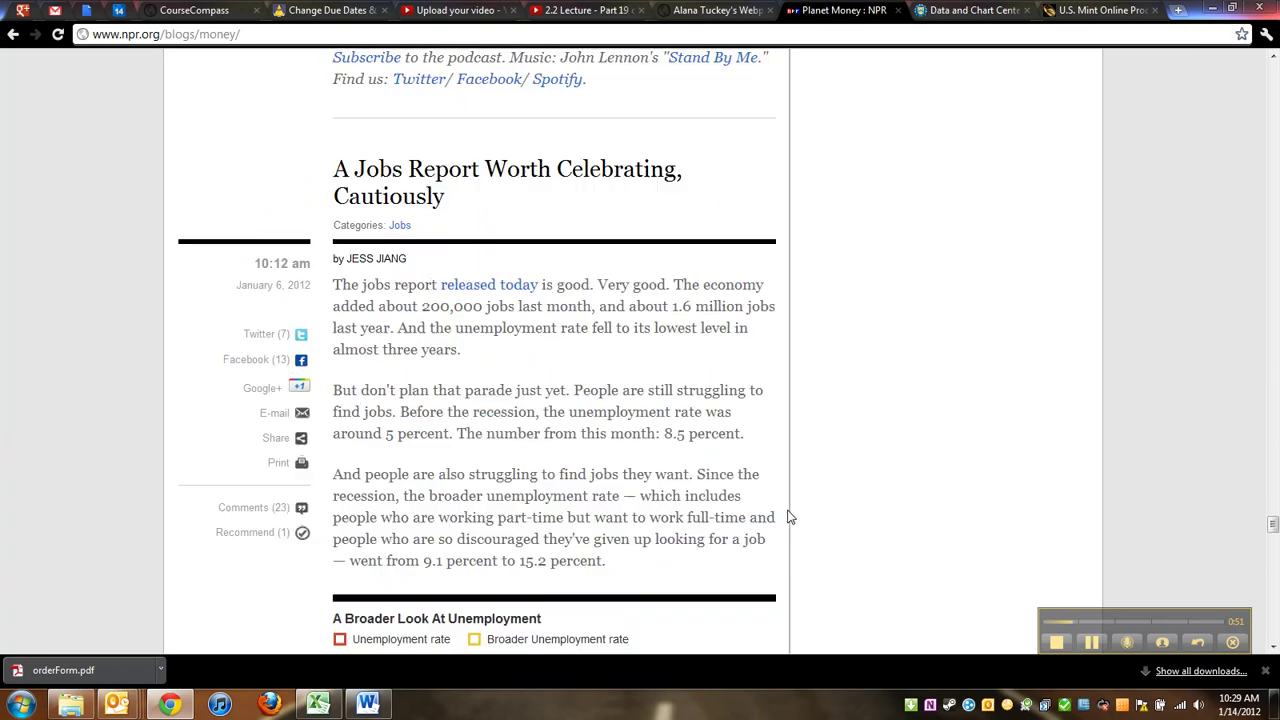
{"action": "scroll", "coordinate": [640, 494], "scroll_direction": "down", "scroll_amount": 2}
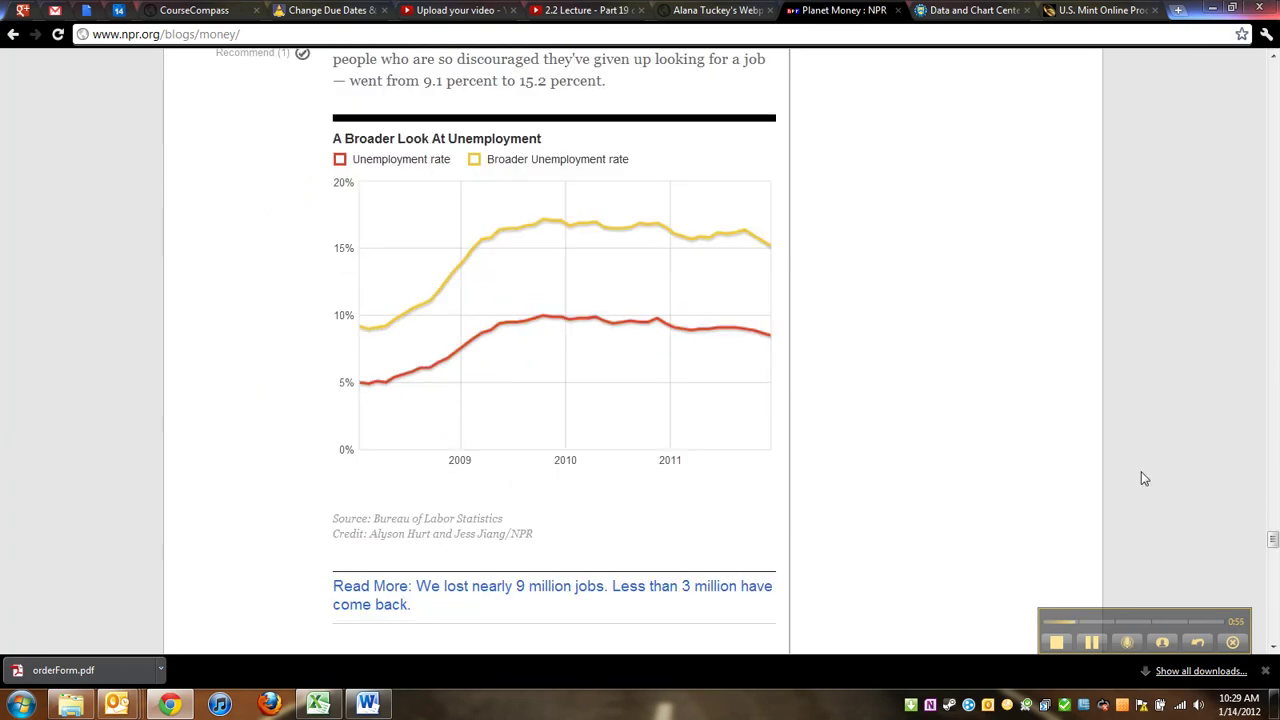
{"action": "scroll", "coordinate": [831, 471], "scroll_direction": "down", "scroll_amount": 8}
{"action": "scroll", "coordinate": [833, 471], "scroll_direction": "down", "scroll_amount": 10}
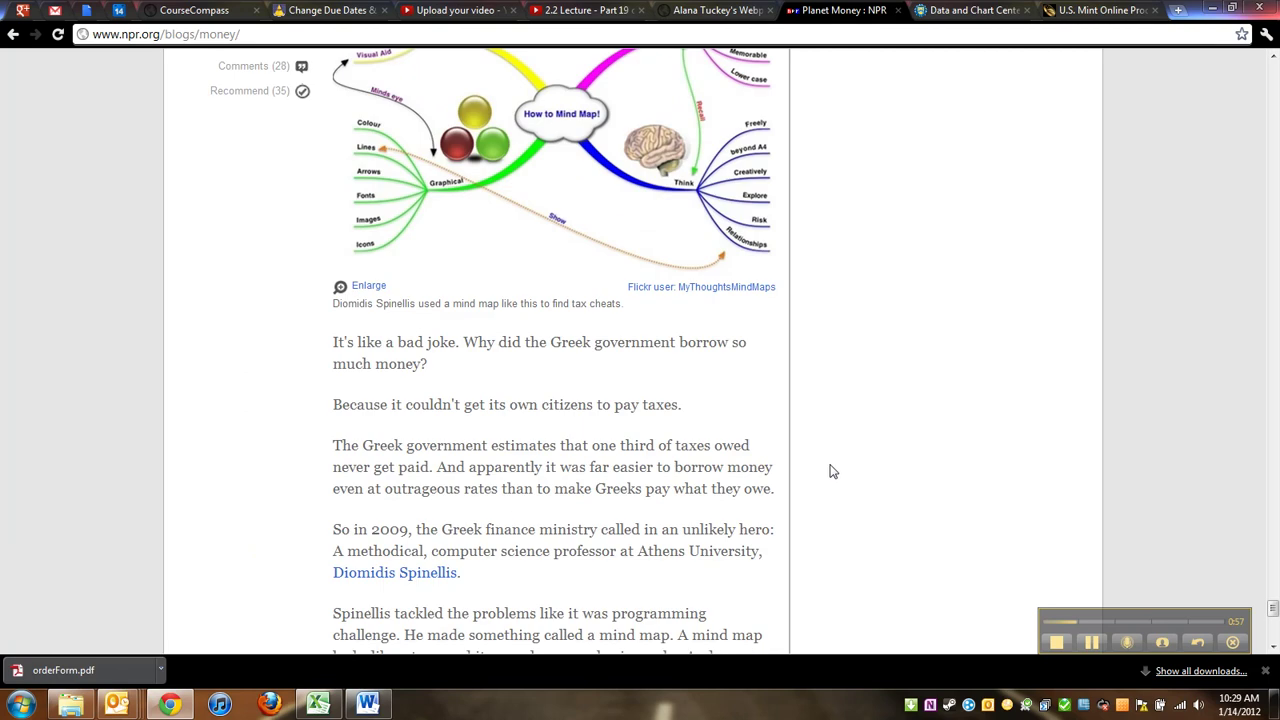
{"action": "scroll", "coordinate": [831, 471], "scroll_direction": "down", "scroll_amount": 5}
{"action": "scroll", "coordinate": [829, 471], "scroll_direction": "up", "scroll_amount": 9}
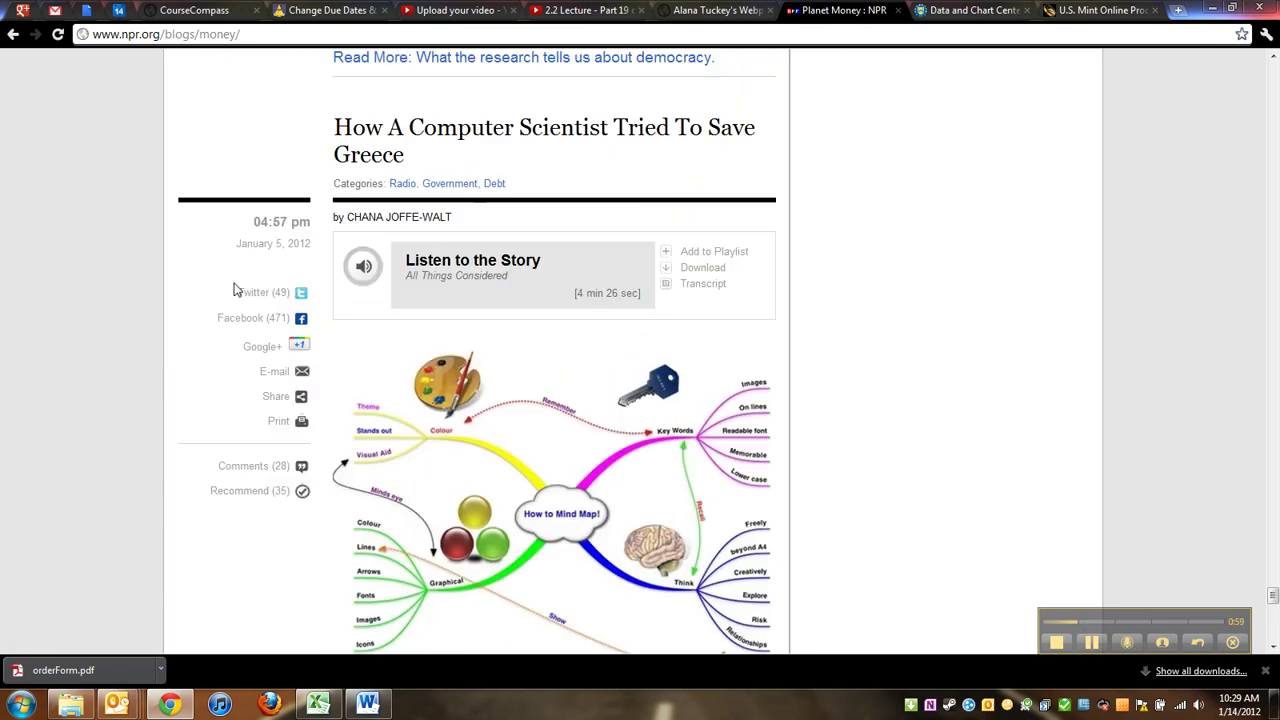
{"action": "scroll", "coordinate": [644, 515], "scroll_direction": "down", "scroll_amount": 7}
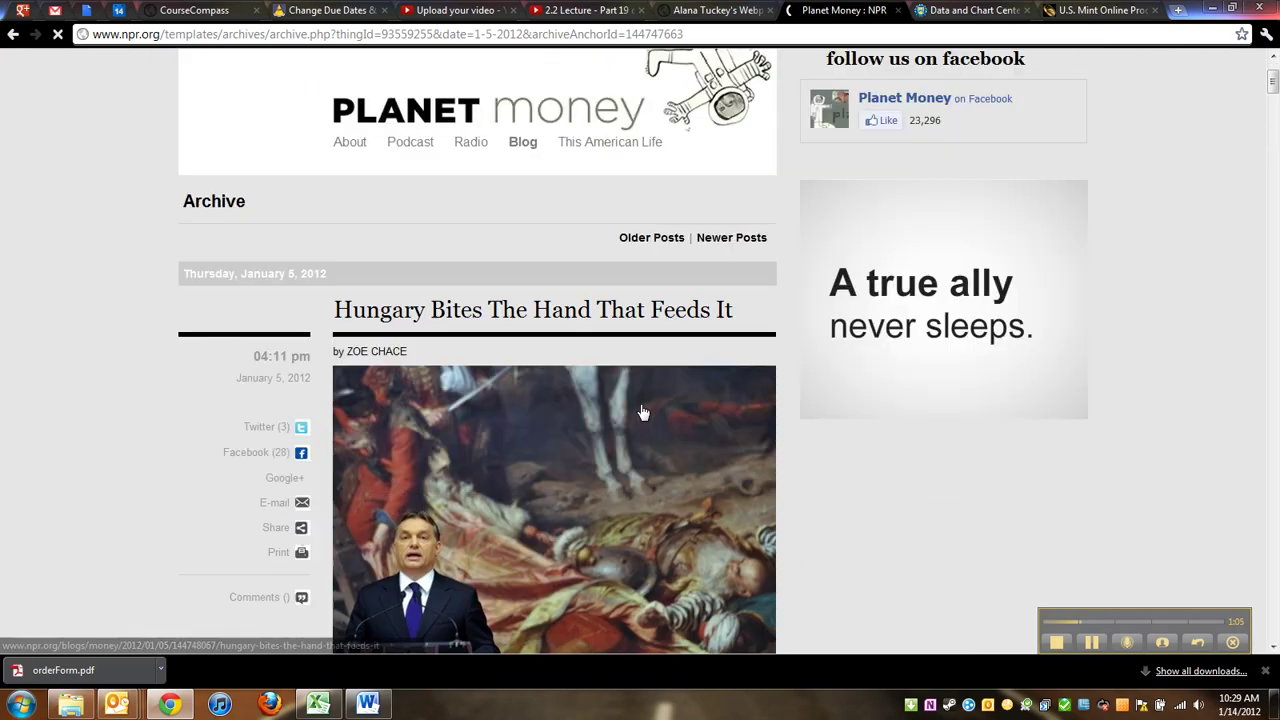
Step: Scroll through the Planet Money archive pages down to the Construction Jobs line graph
{"action": "scroll", "coordinate": [660, 423], "scroll_direction": "down", "scroll_amount": 10}
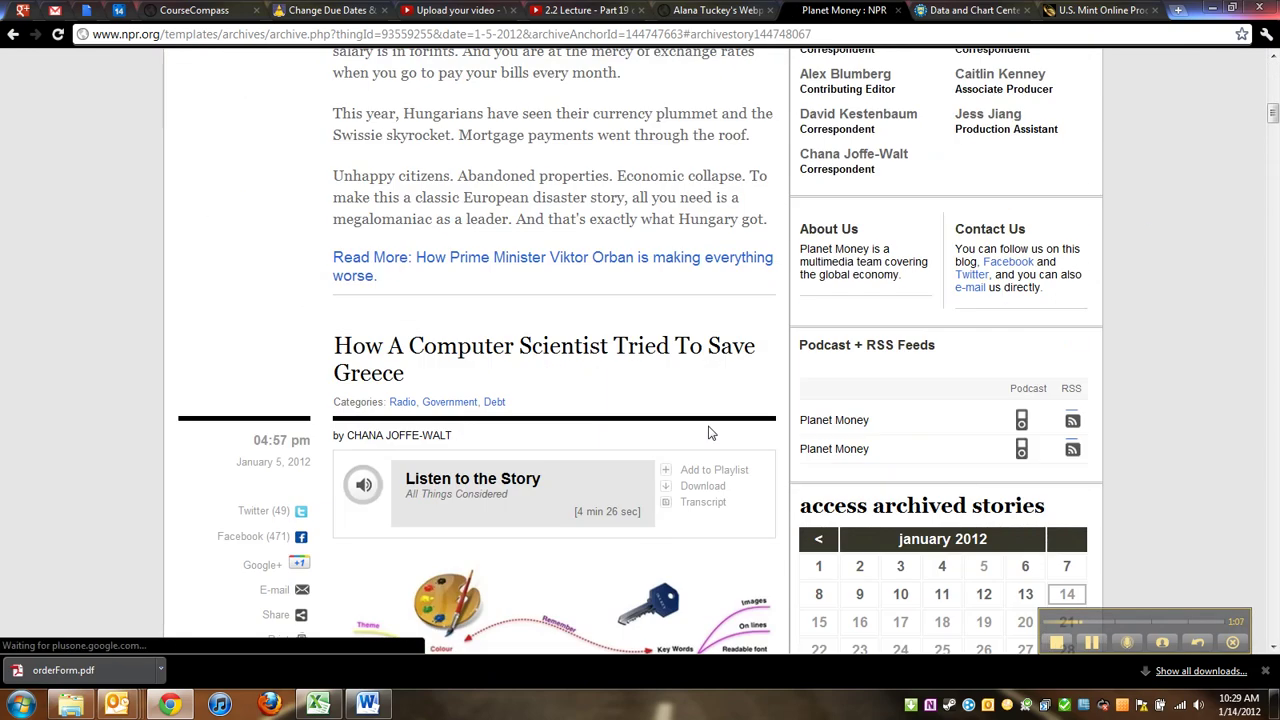
{"action": "scroll", "coordinate": [755, 465], "scroll_direction": "down", "scroll_amount": 20}
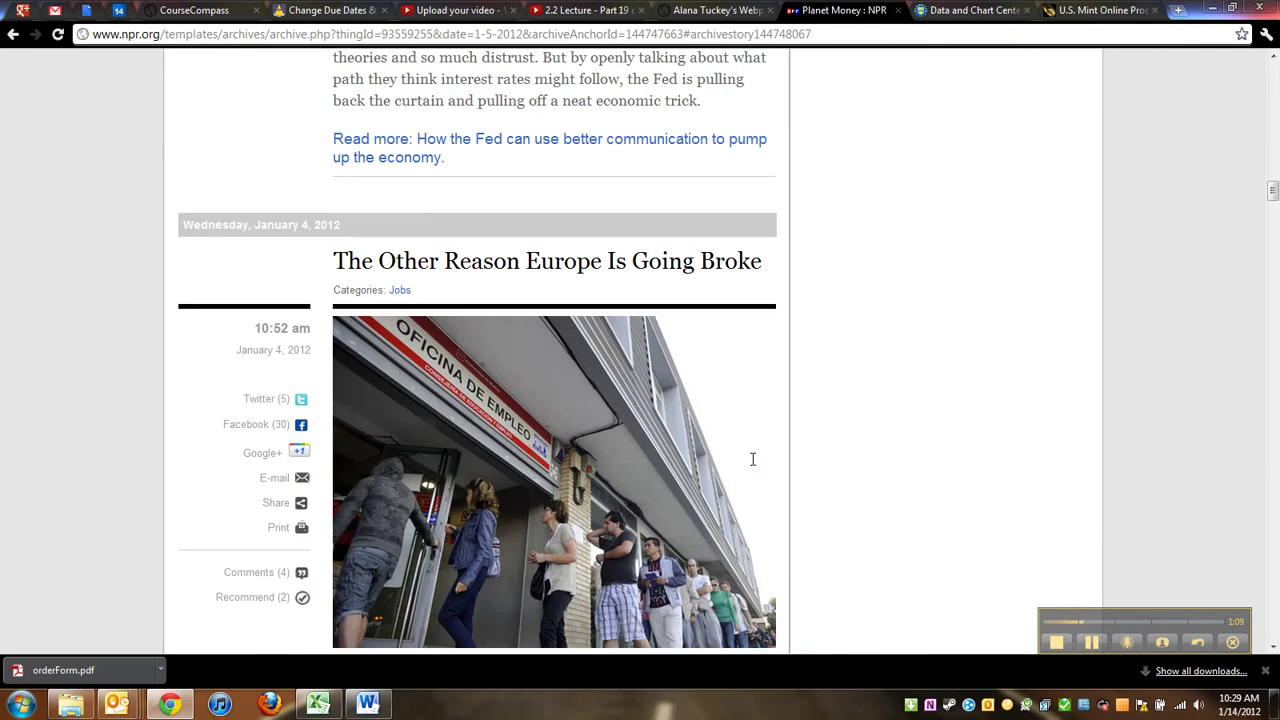
{"action": "scroll", "coordinate": [755, 466], "scroll_direction": "down", "scroll_amount": 20}
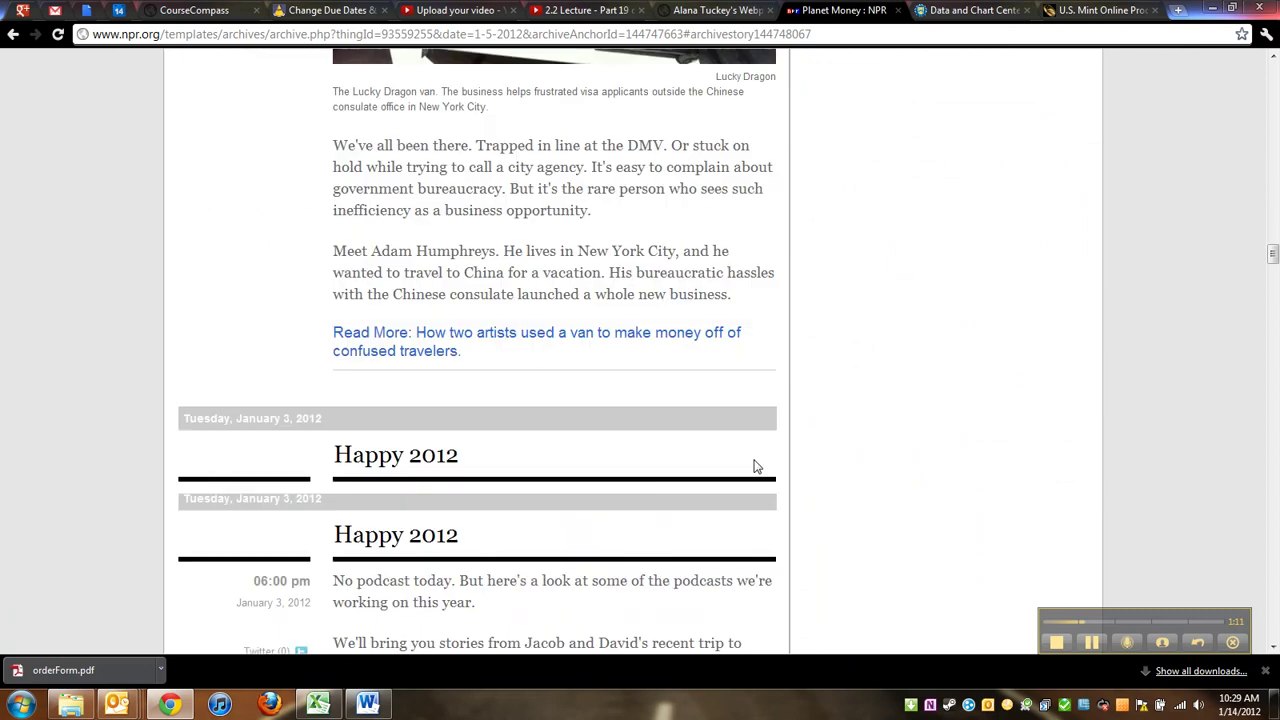
{"action": "scroll", "coordinate": [757, 465], "scroll_direction": "down", "scroll_amount": 20}
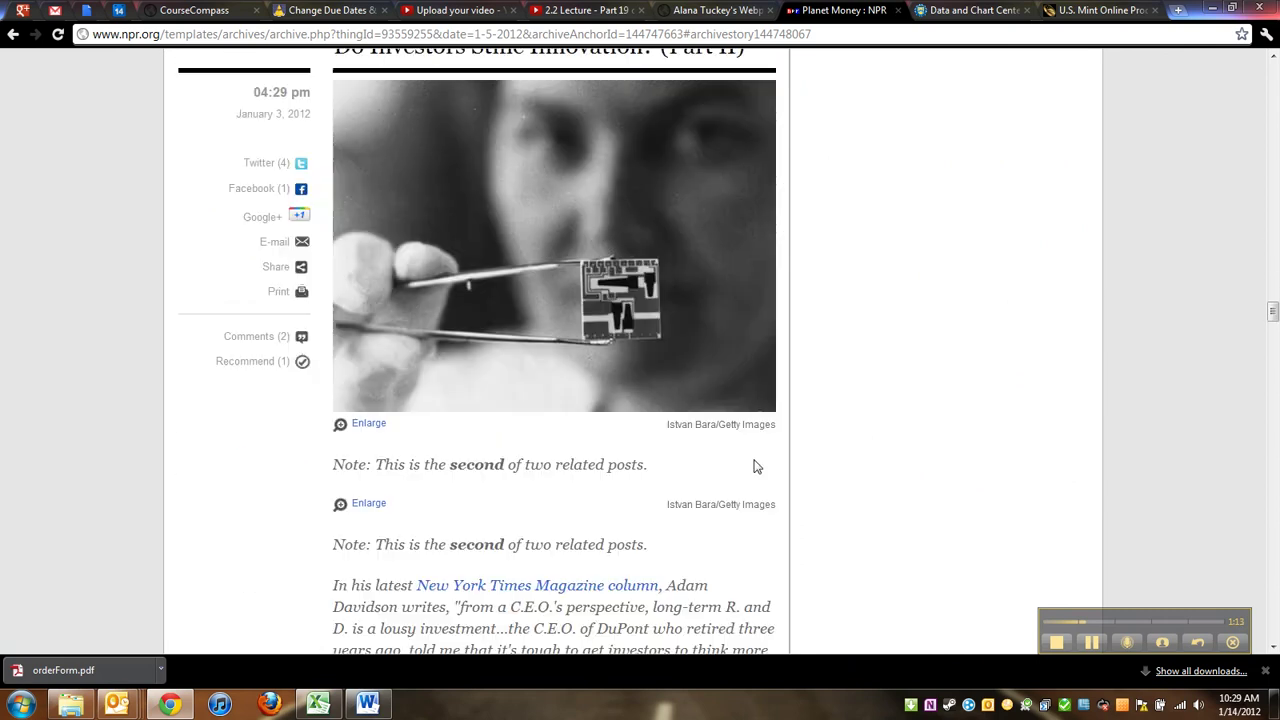
{"action": "scroll", "coordinate": [757, 460], "scroll_direction": "down", "scroll_amount": 15}
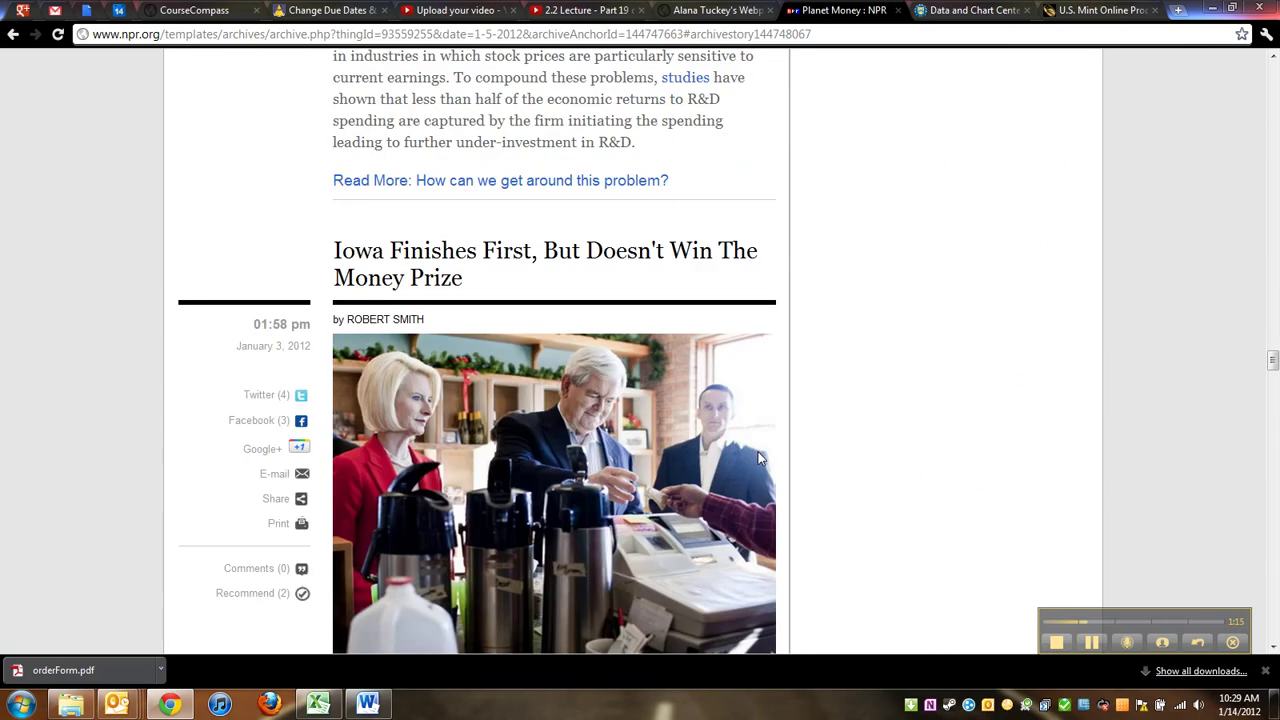
{"action": "scroll", "coordinate": [758, 455], "scroll_direction": "down", "scroll_amount": 20}
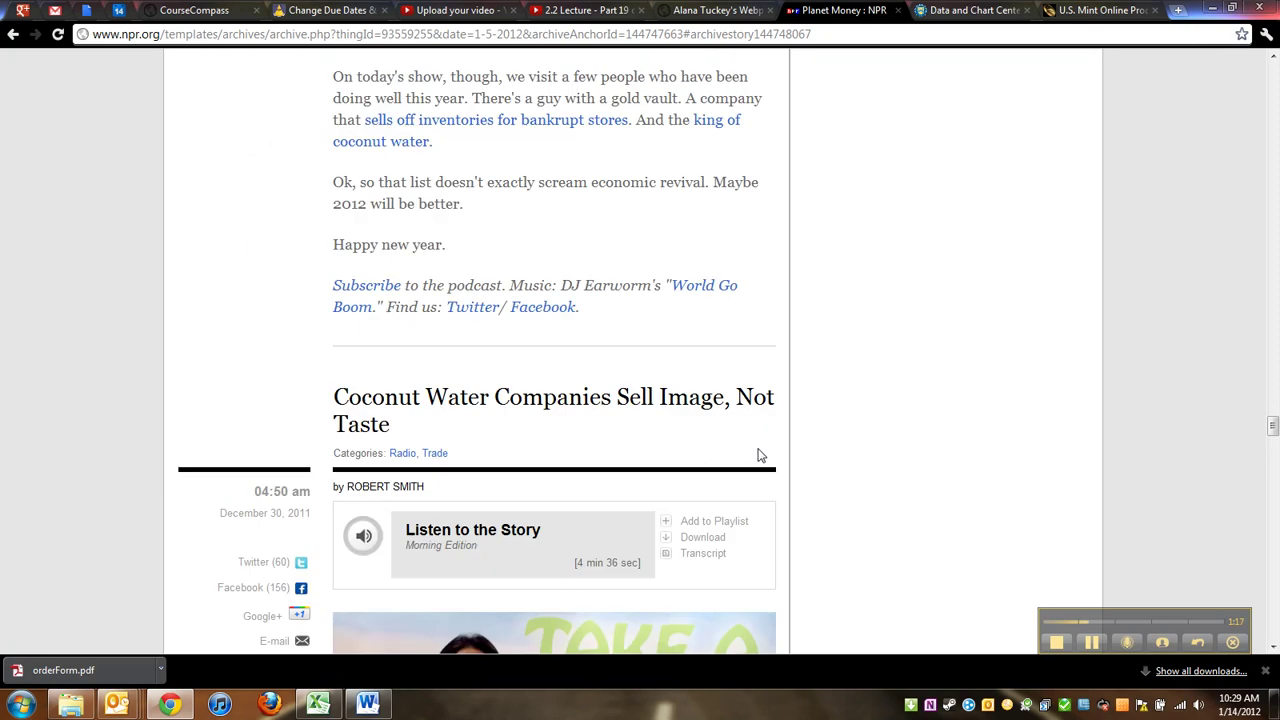
{"action": "scroll", "coordinate": [758, 455], "scroll_direction": "down", "scroll_amount": 8}
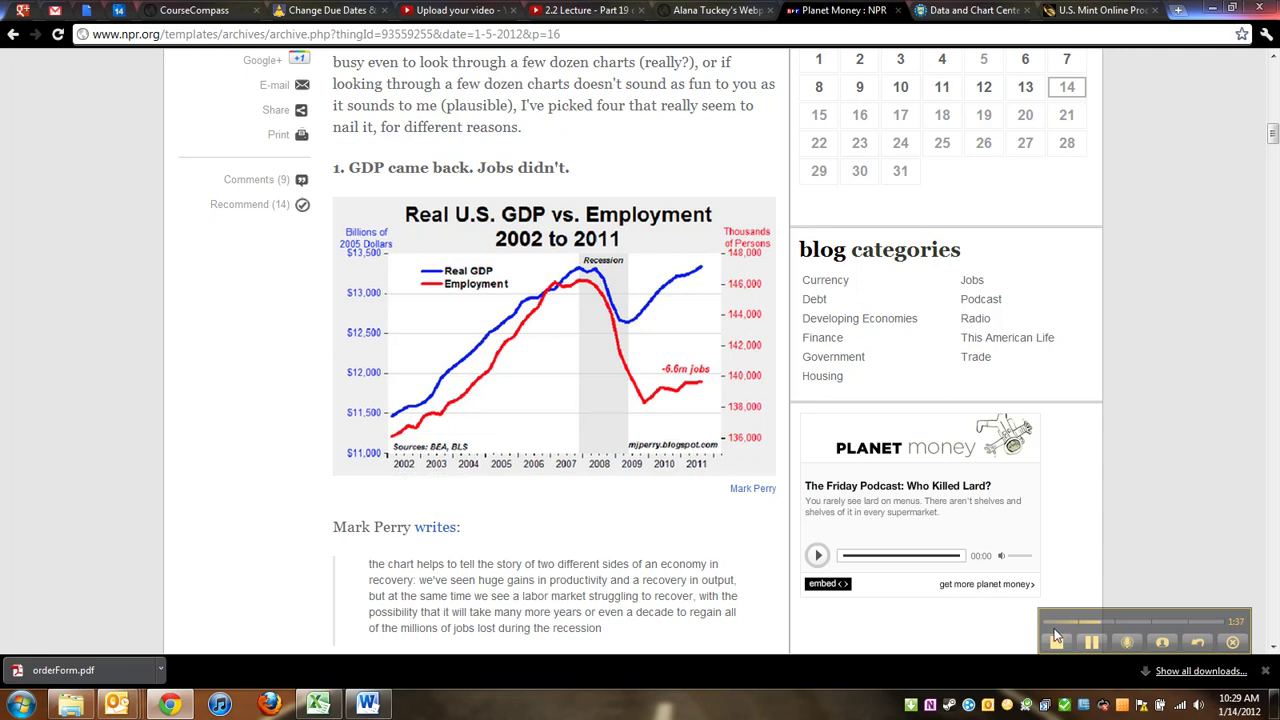
{"action": "scroll", "coordinate": [816, 582], "scroll_direction": "down", "scroll_amount": 10}
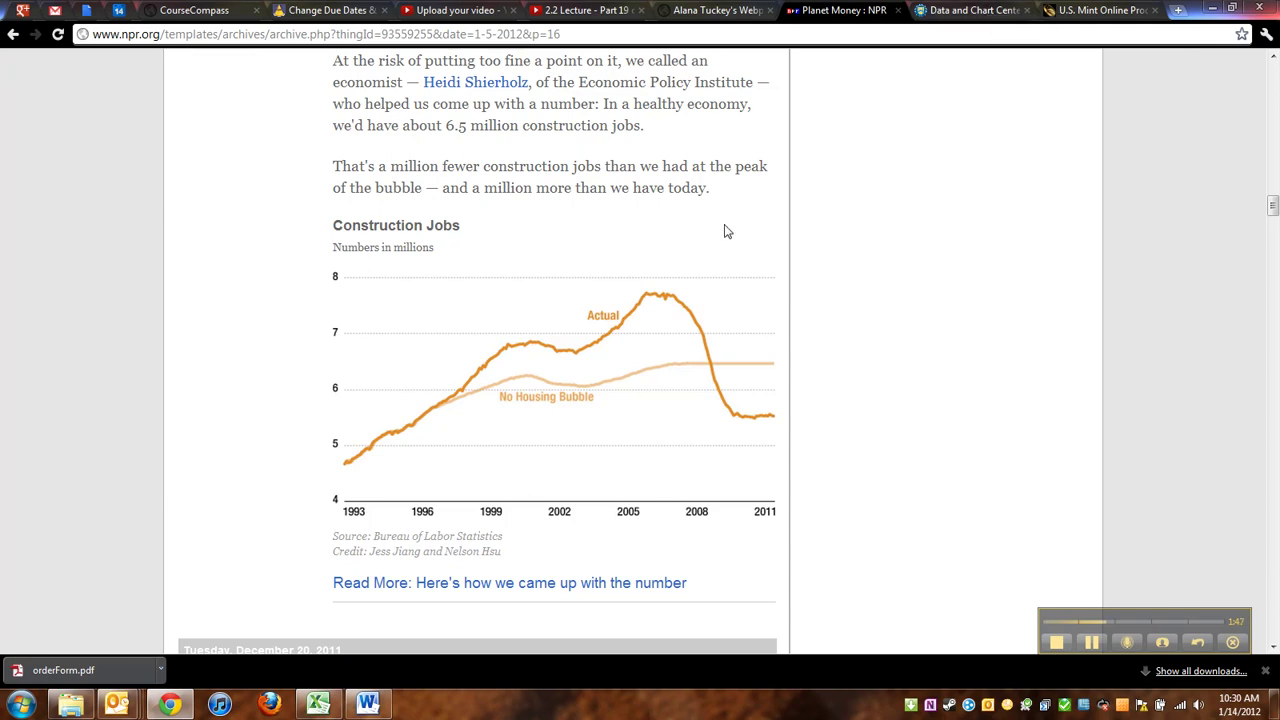
{"action": "scroll", "coordinate": [786, 218], "scroll_direction": "up", "scroll_amount": 1}
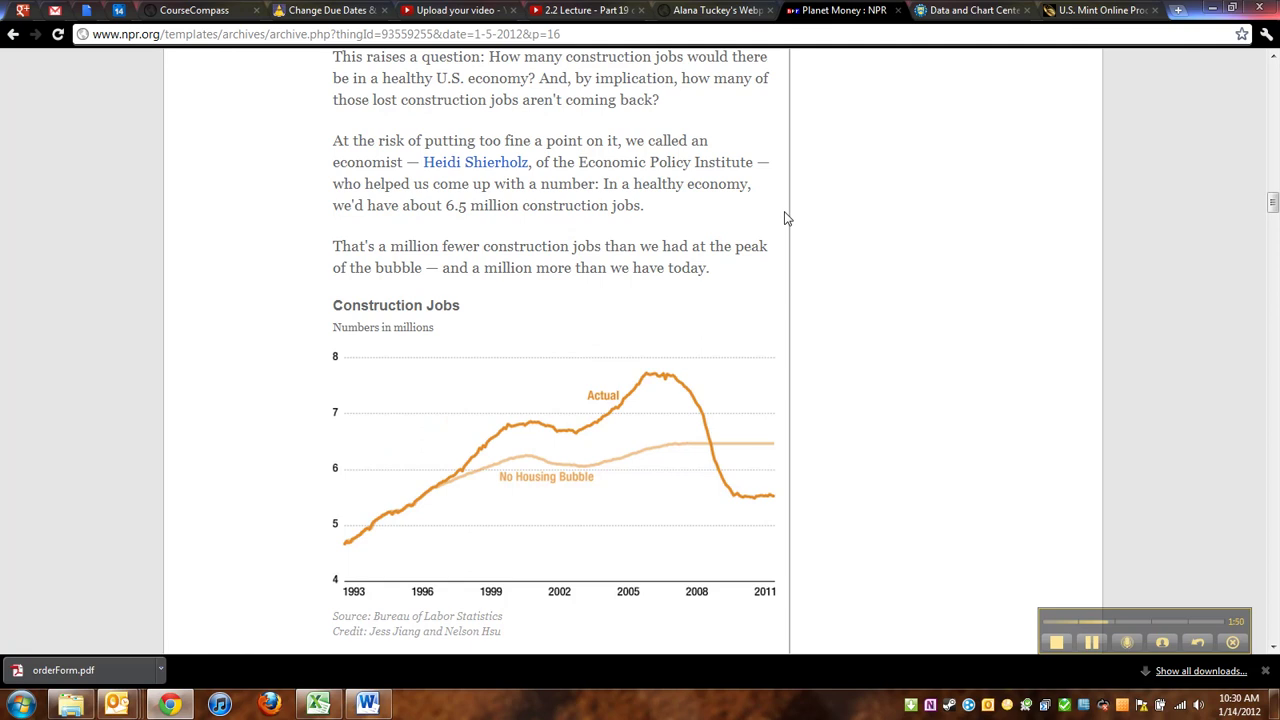
{"action": "scroll", "coordinate": [786, 218], "scroll_direction": "down", "scroll_amount": 1}
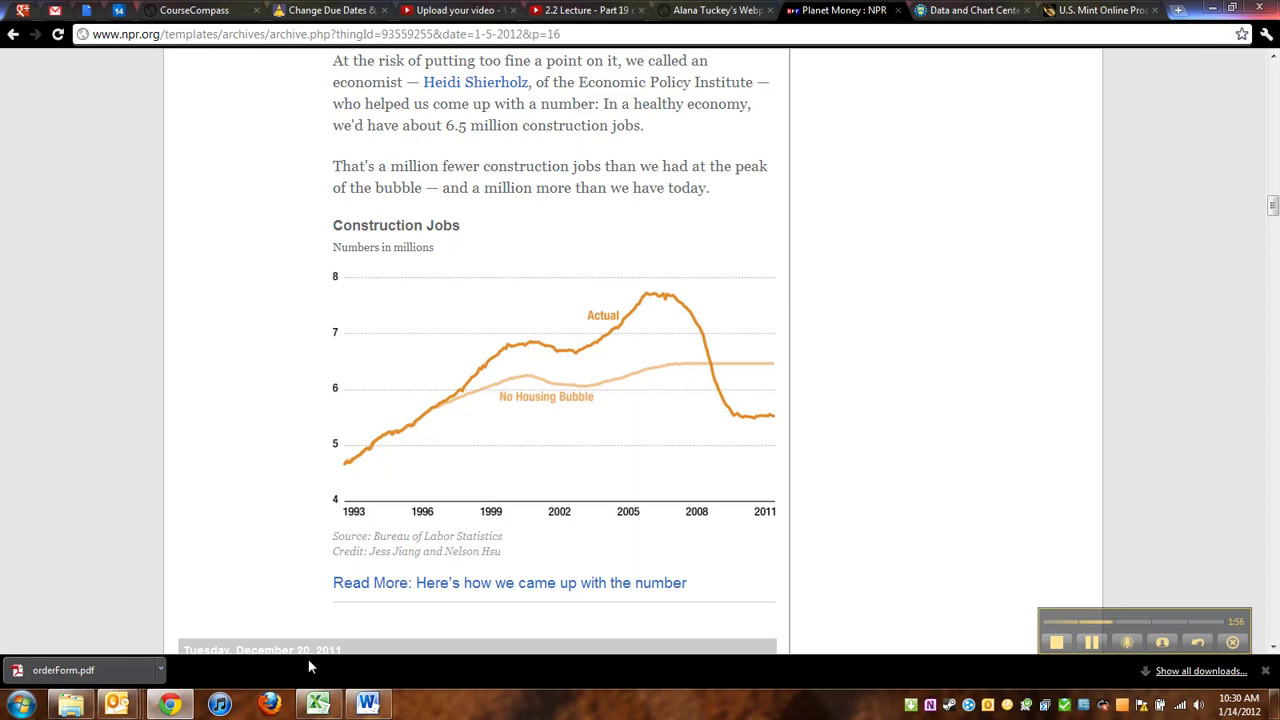
Step: Review Word's Example 5 food-stamps table and chart, then return to NPR's Construction Jobs graph
{"action": "mouse_move", "coordinate": [364, 706]}
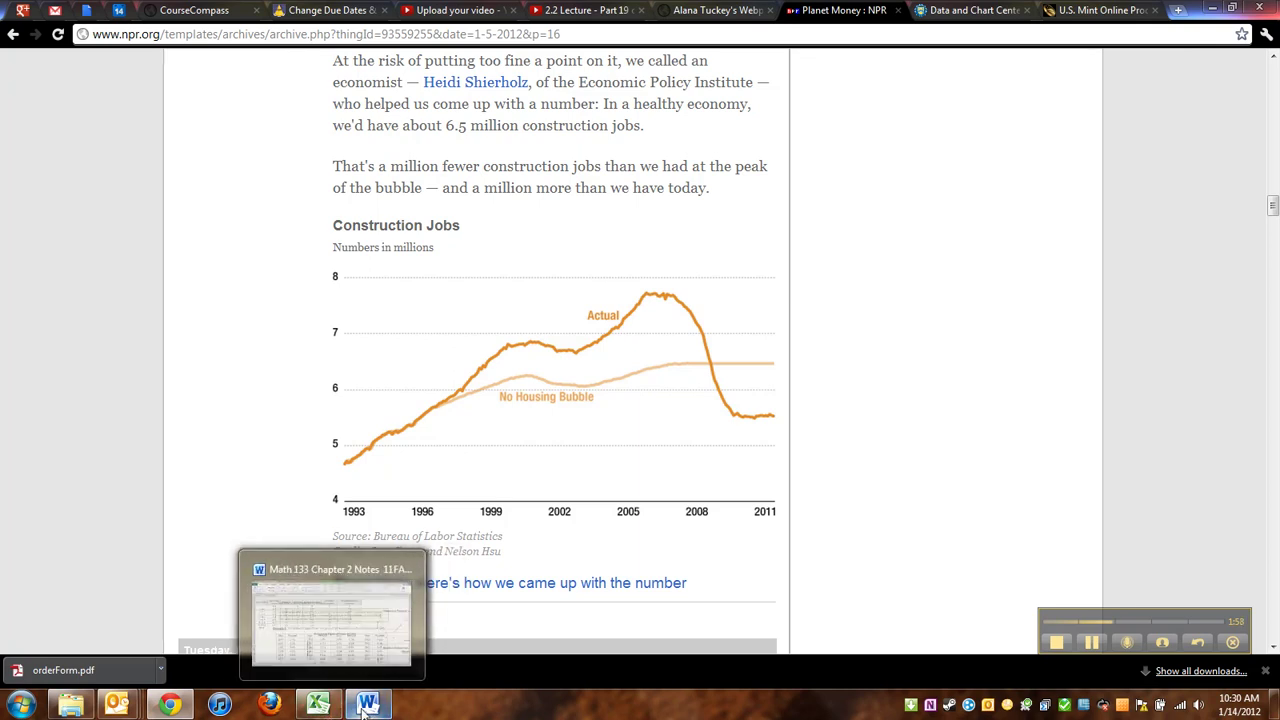
{"action": "left_click", "coordinate": [366, 706]}
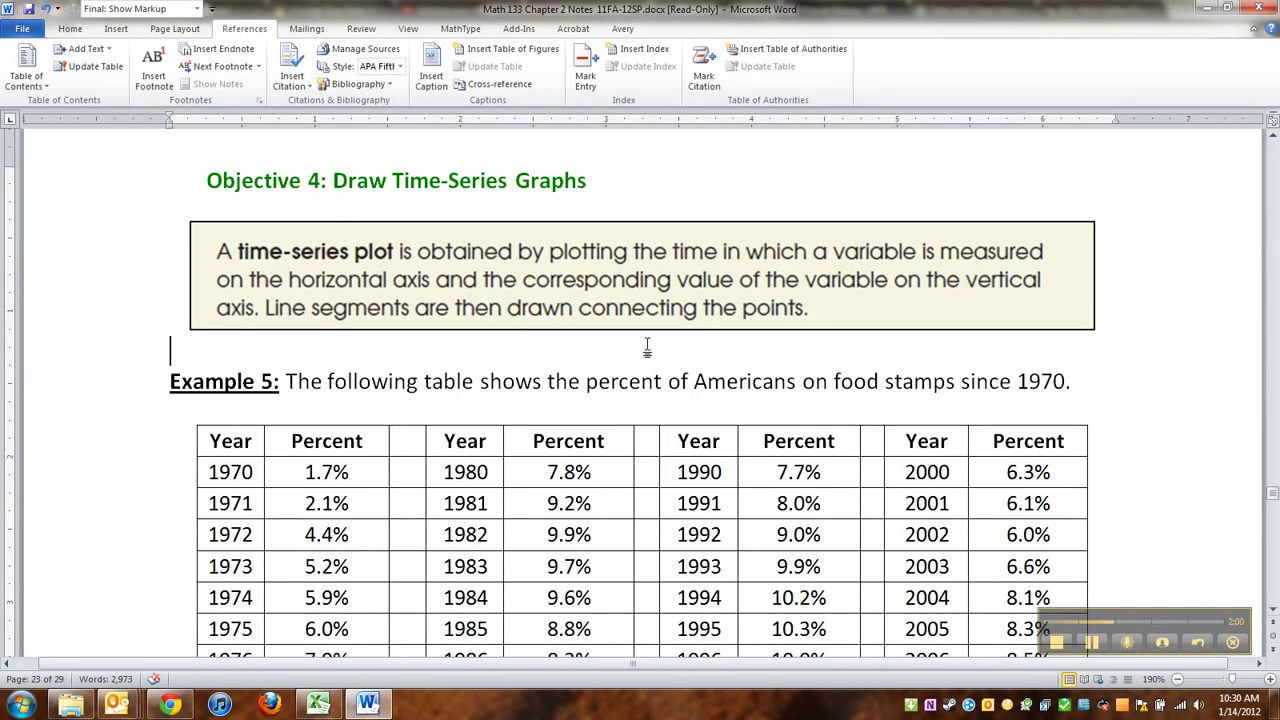
{"action": "scroll", "coordinate": [647, 347], "scroll_direction": "down", "scroll_amount": 5}
{"action": "scroll", "coordinate": [650, 348], "scroll_direction": "up", "scroll_amount": 3}
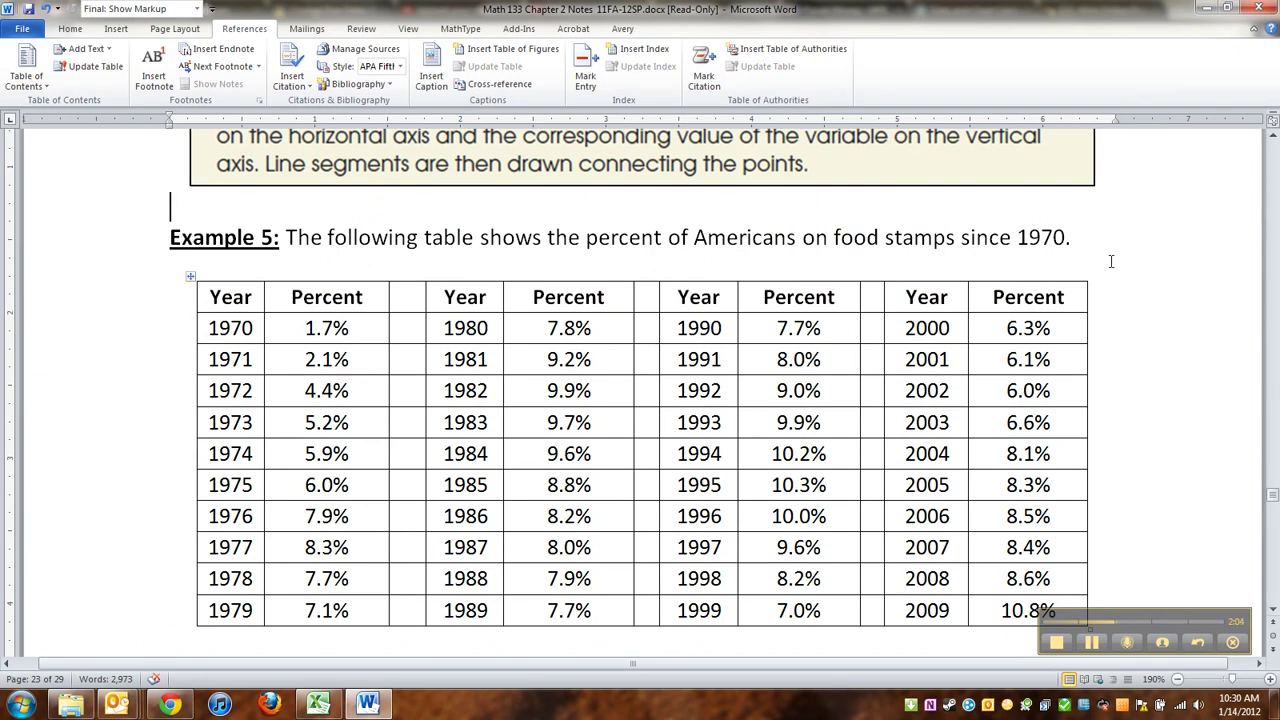
{"action": "scroll", "coordinate": [895, 364], "scroll_direction": "down", "scroll_amount": 1}
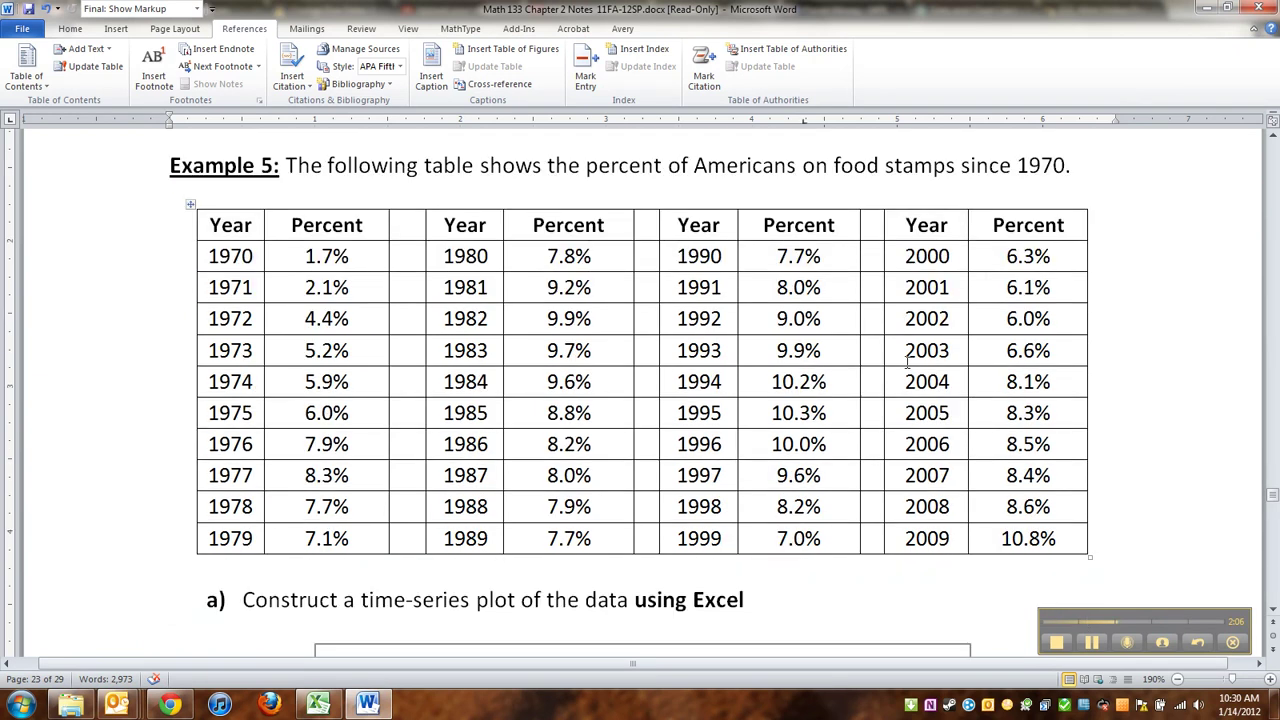
{"action": "scroll", "coordinate": [633, 384], "scroll_direction": "down", "scroll_amount": 1}
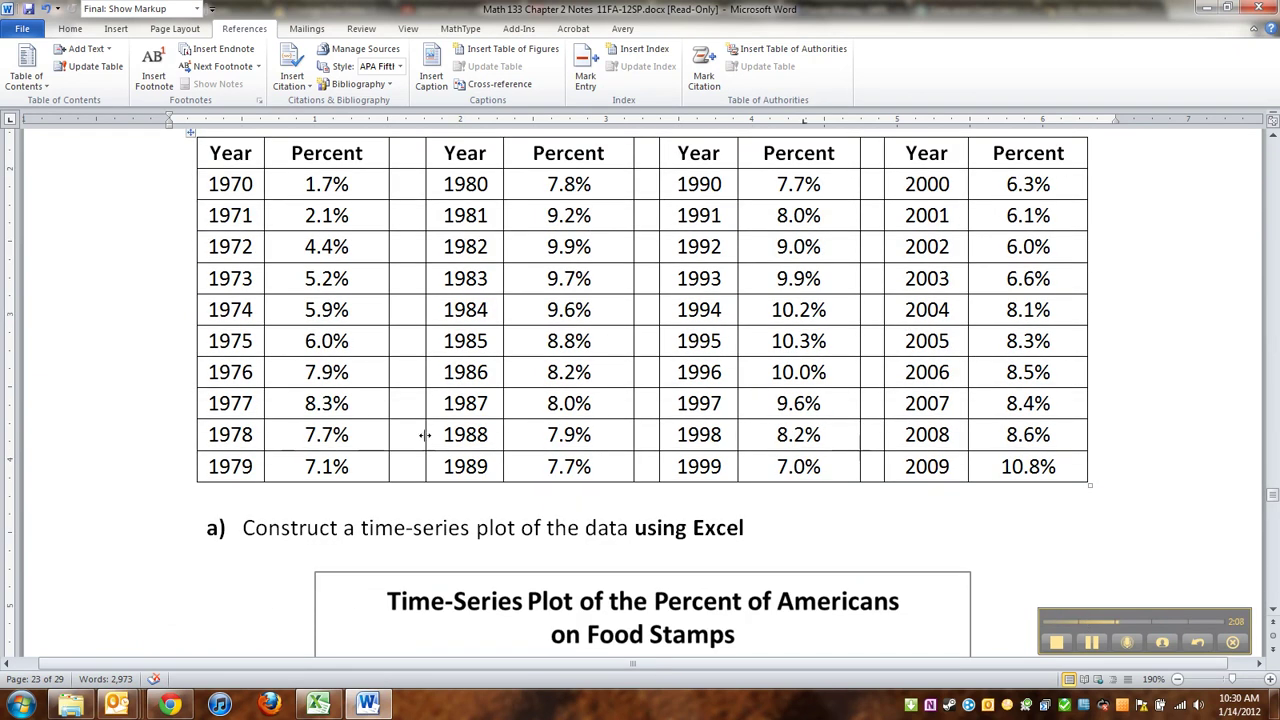
{"action": "scroll", "coordinate": [425, 434], "scroll_direction": "down", "scroll_amount": 6}
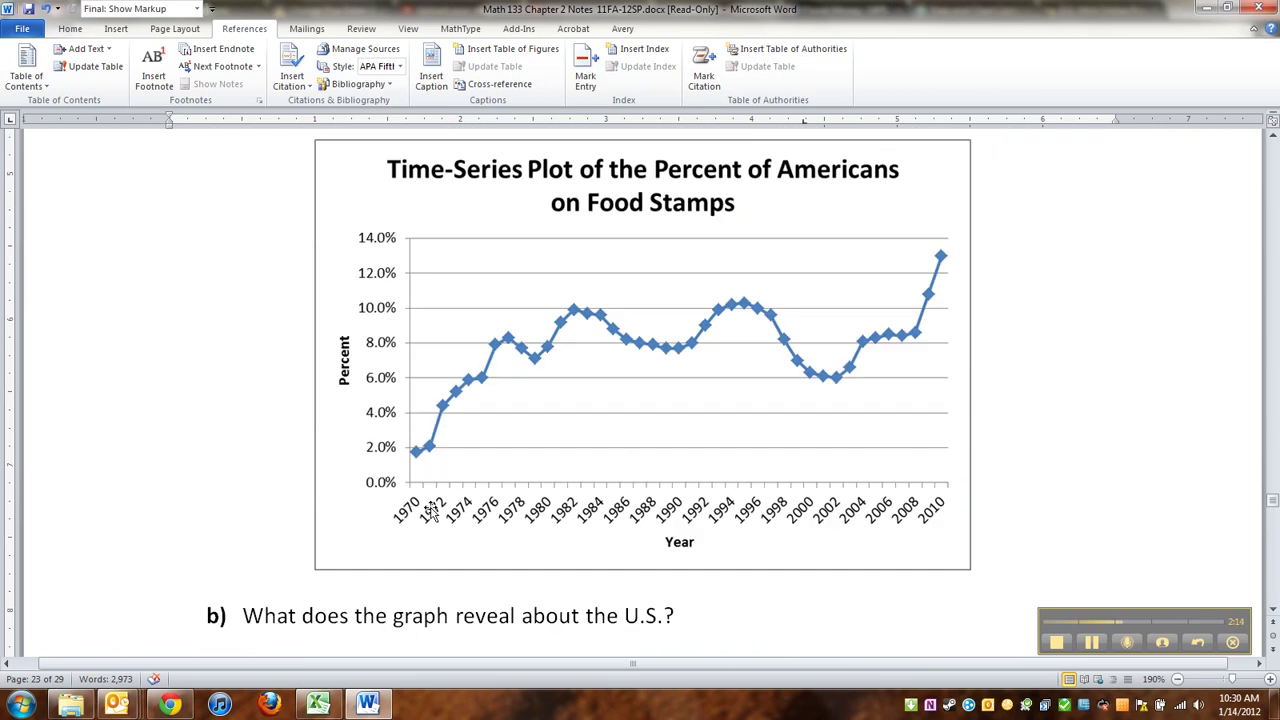
{"action": "scroll", "coordinate": [447, 556], "scroll_direction": "up", "scroll_amount": 2}
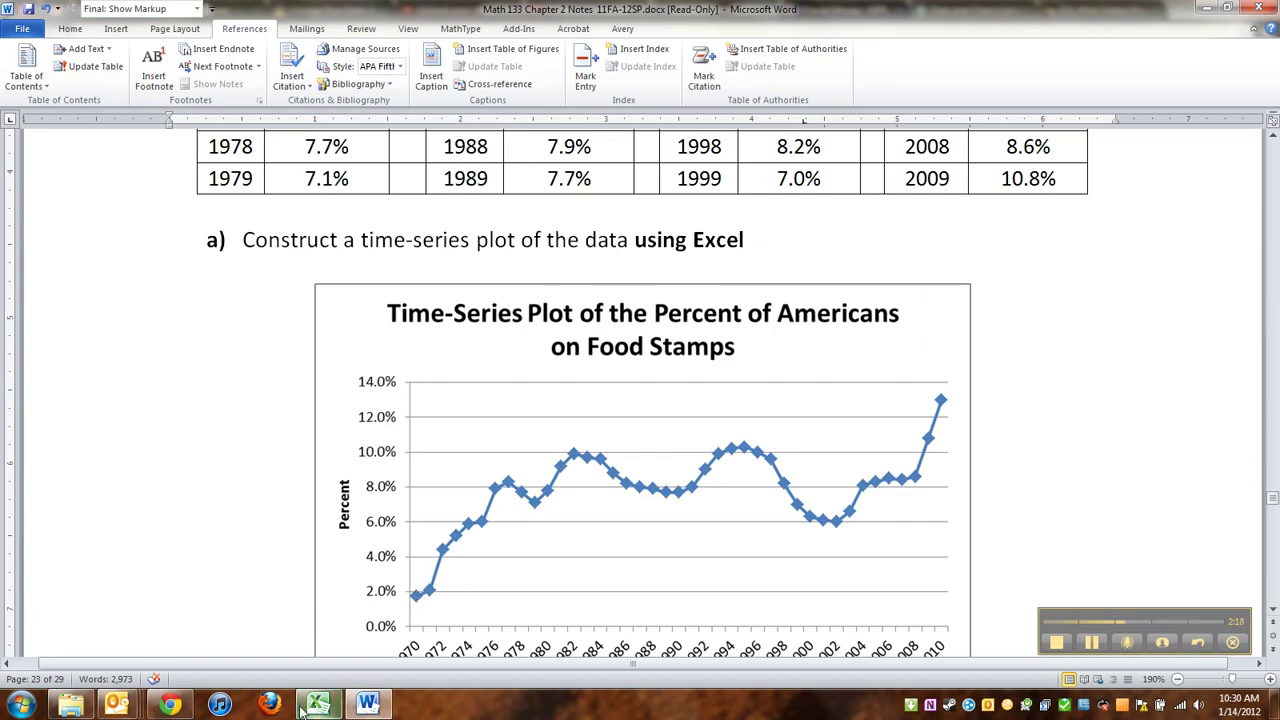
{"action": "left_click", "coordinate": [168, 705]}
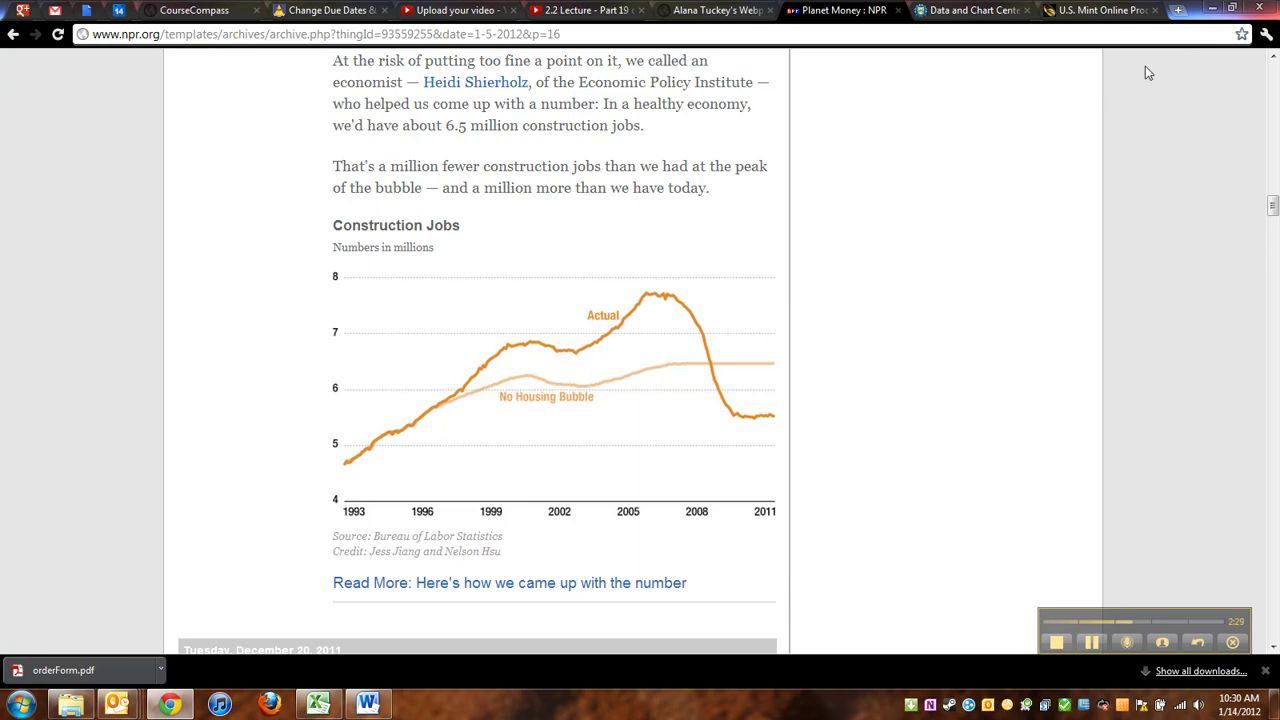
Step: Minimize Chrome and take the whole Example 5 year-and-percent table from Word into Excel
{"action": "left_click", "coordinate": [1213, 10]}
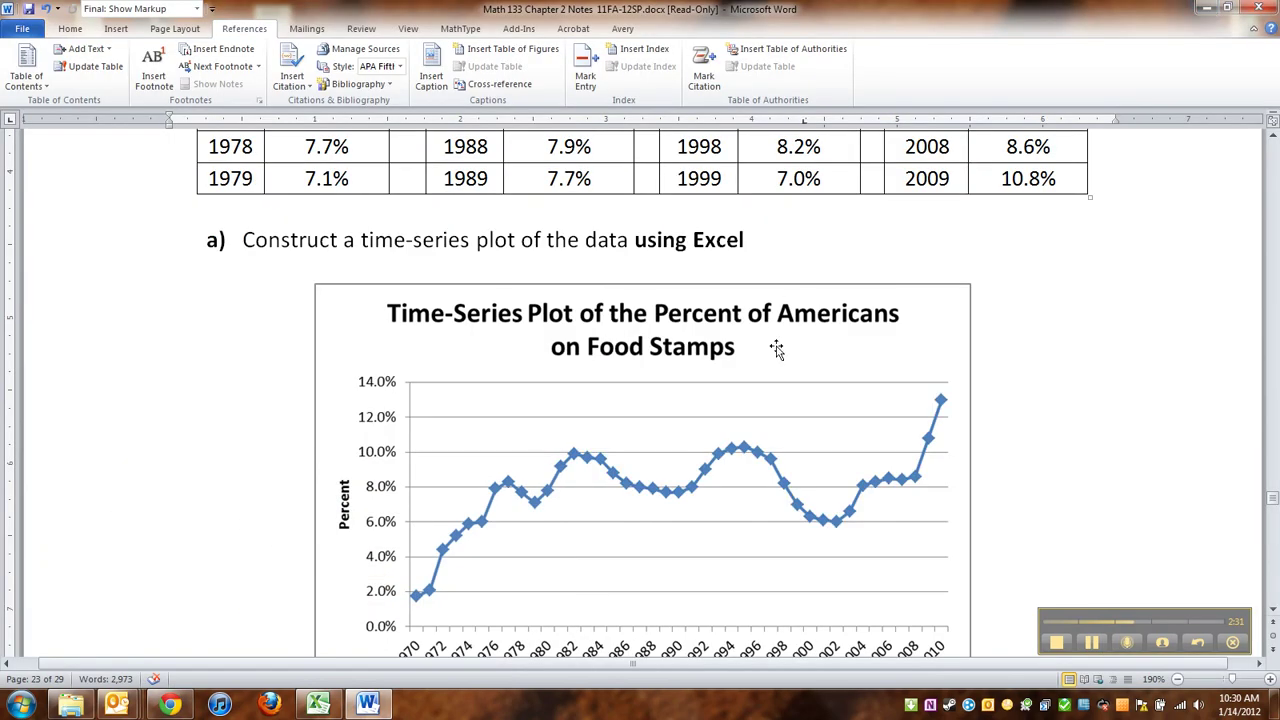
{"action": "scroll", "coordinate": [849, 331], "scroll_direction": "down", "scroll_amount": 3}
{"action": "scroll", "coordinate": [820, 334], "scroll_direction": "up", "scroll_amount": 4}
{"action": "scroll", "coordinate": [608, 354], "scroll_direction": "up", "scroll_amount": 4}
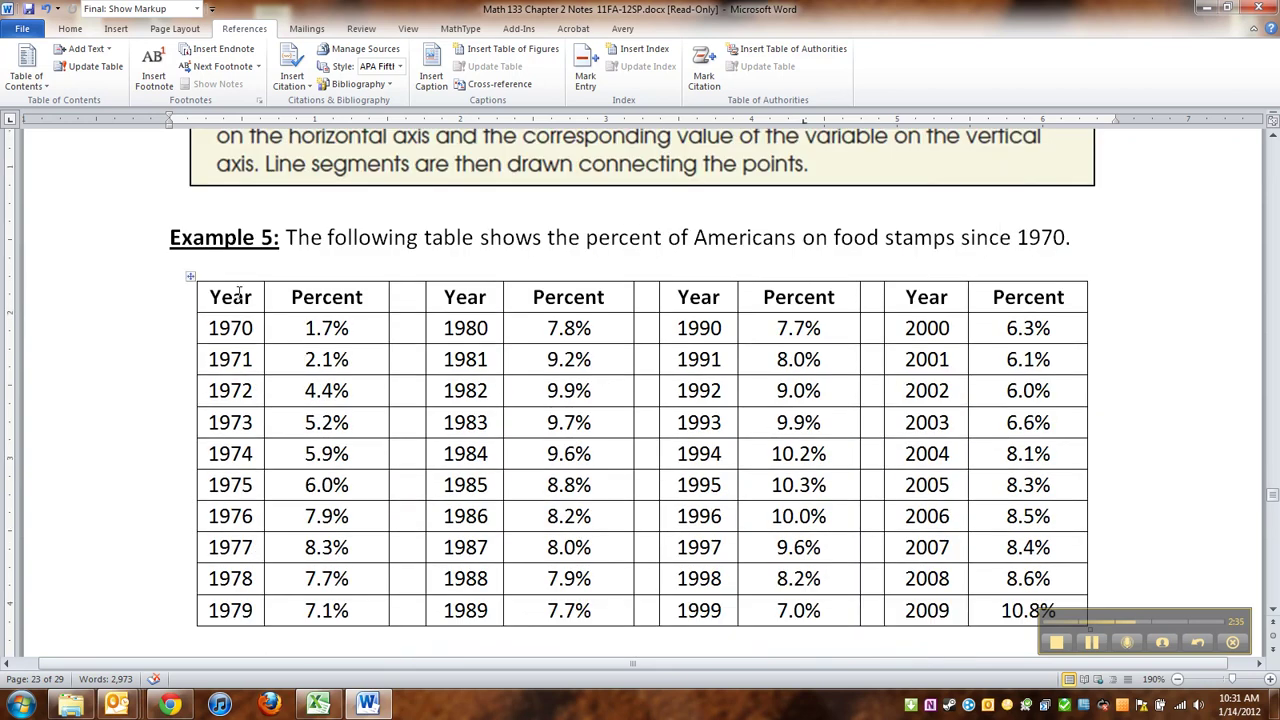
{"action": "left_click_drag", "start_coordinate": [239, 291], "coordinate": [987, 606]}
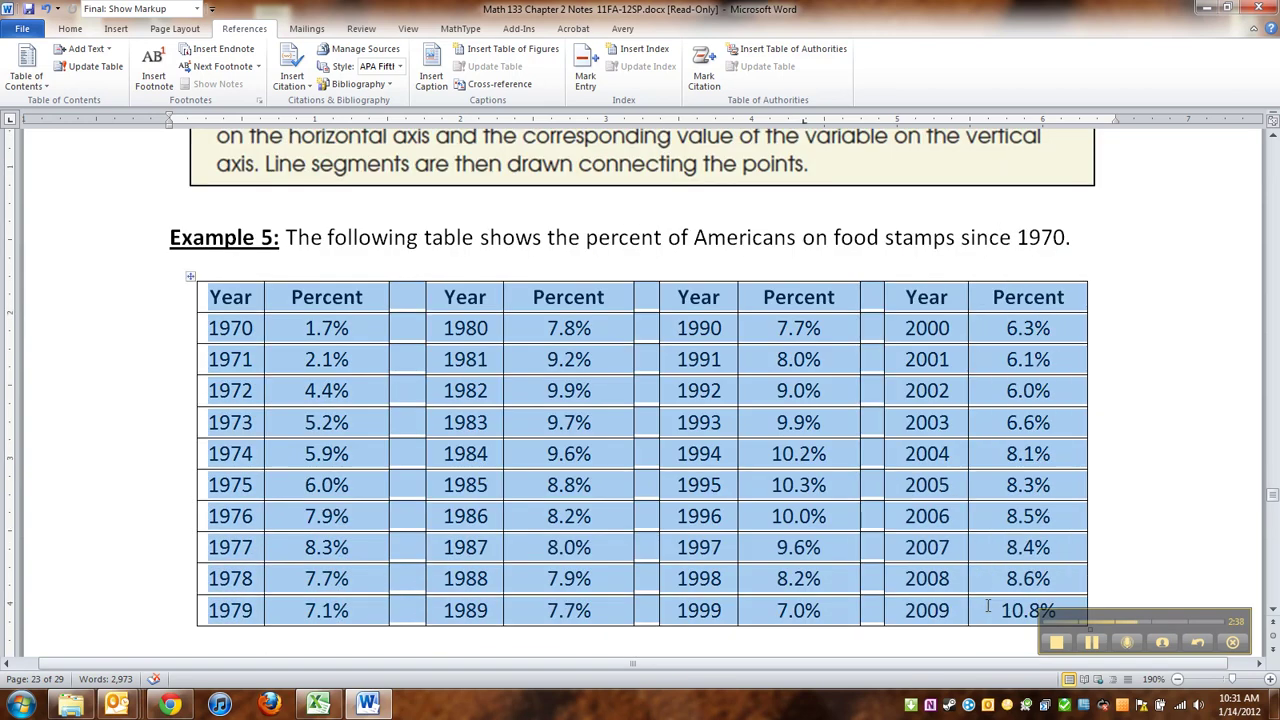
{"action": "left_click", "coordinate": [318, 705]}
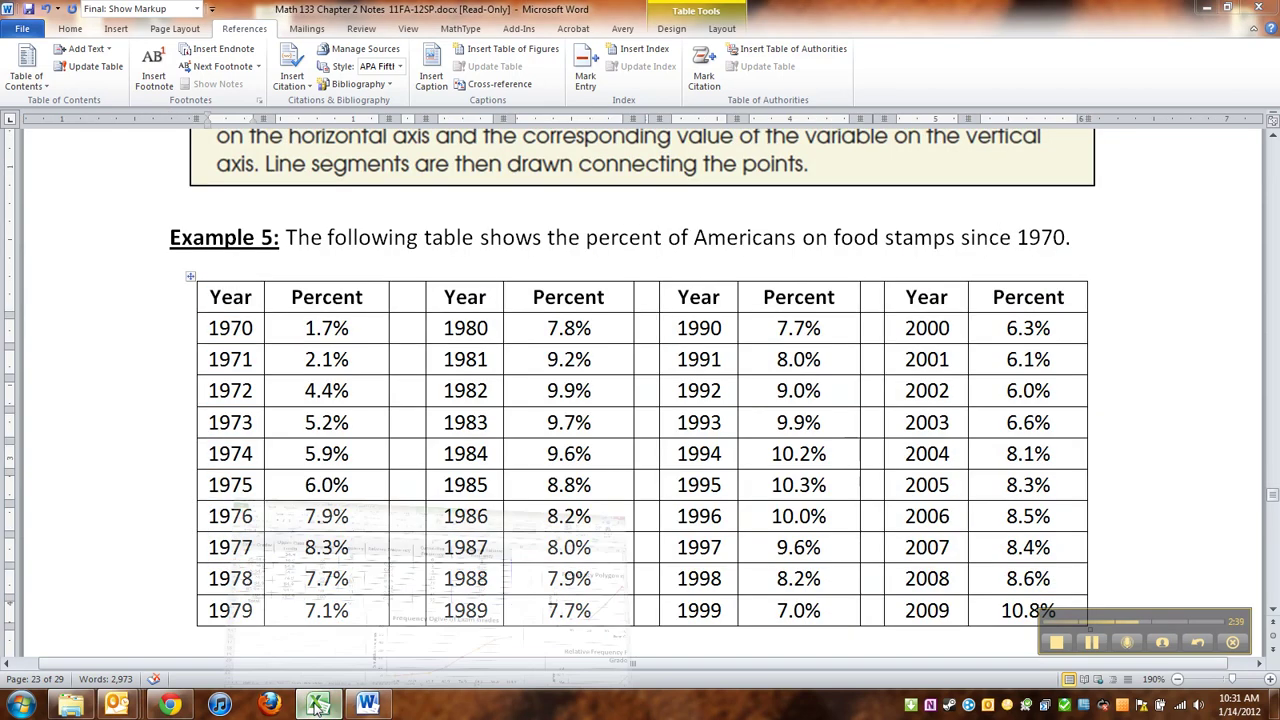
Step: Paste the Example 5 table into Sheet4 starting at cell A1
{"action": "left_click", "coordinate": [555, 664]}
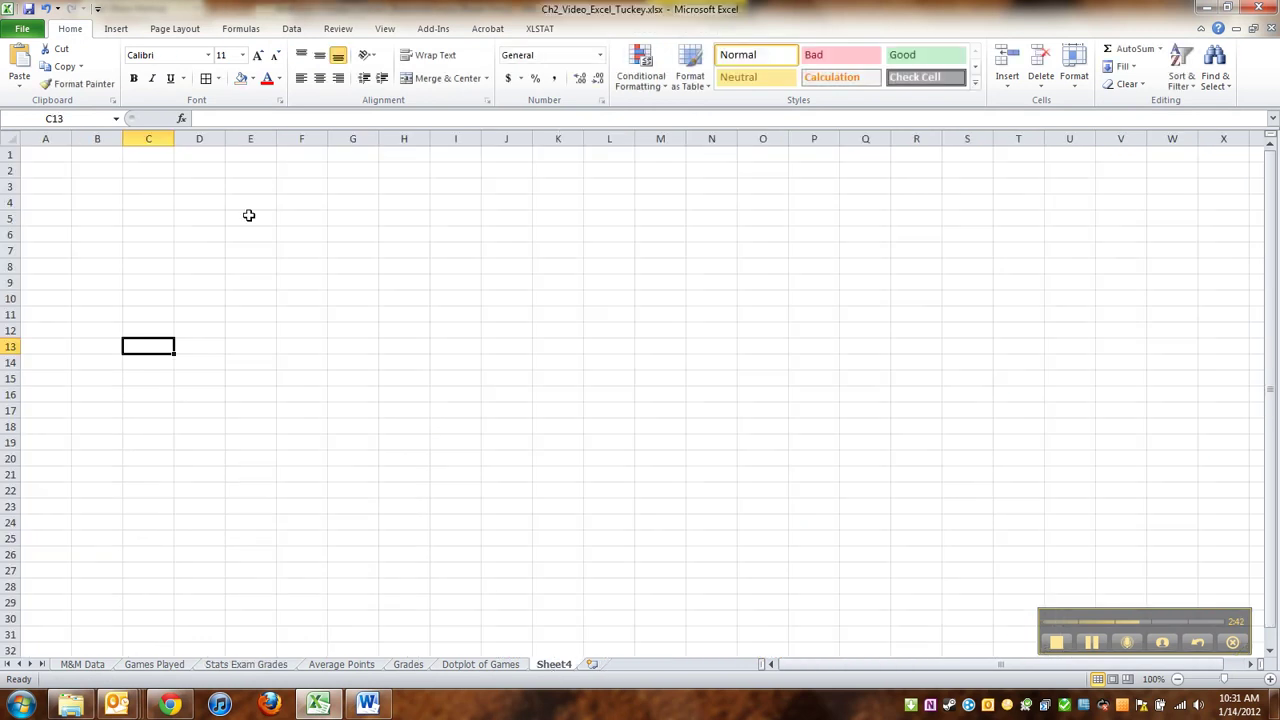
{"action": "left_click", "coordinate": [63, 150]}
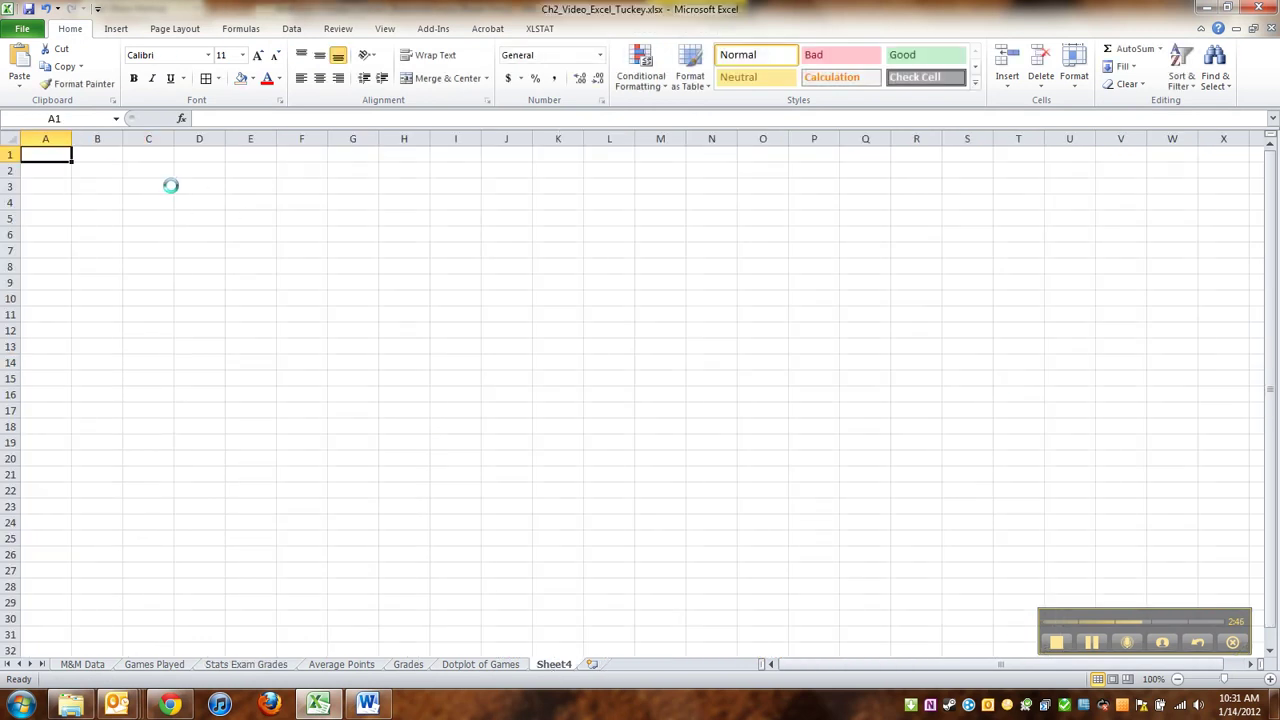
{"action": "left_click", "coordinate": [140, 205]}
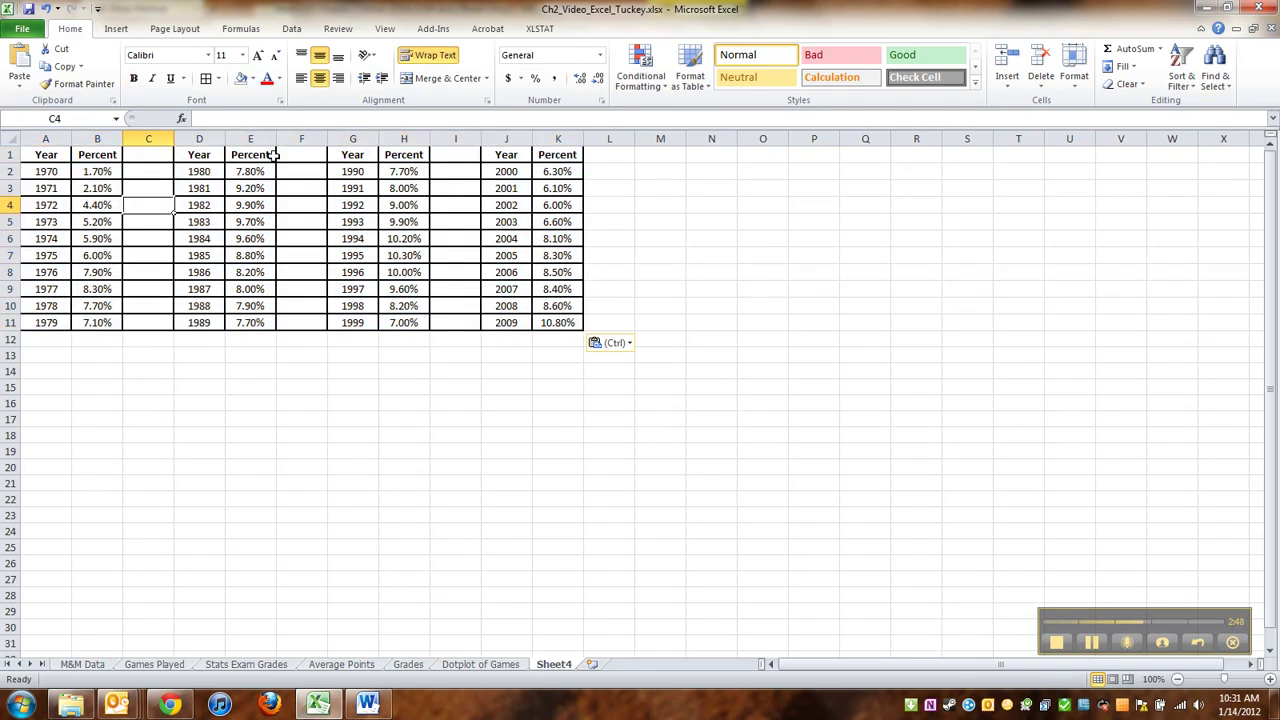
Step: Restack the 1980s, 1990s and 2000s Year/Percent blocks below columns A:B, the 2000s at A34
{"action": "left_click_drag", "start_coordinate": [218, 150], "coordinate": [48, 340]}
{"action": "left_click_drag", "start_coordinate": [350, 157], "coordinate": [194, 460]}
{"action": "left_click_drag", "start_coordinate": [507, 153], "coordinate": [543, 329]}
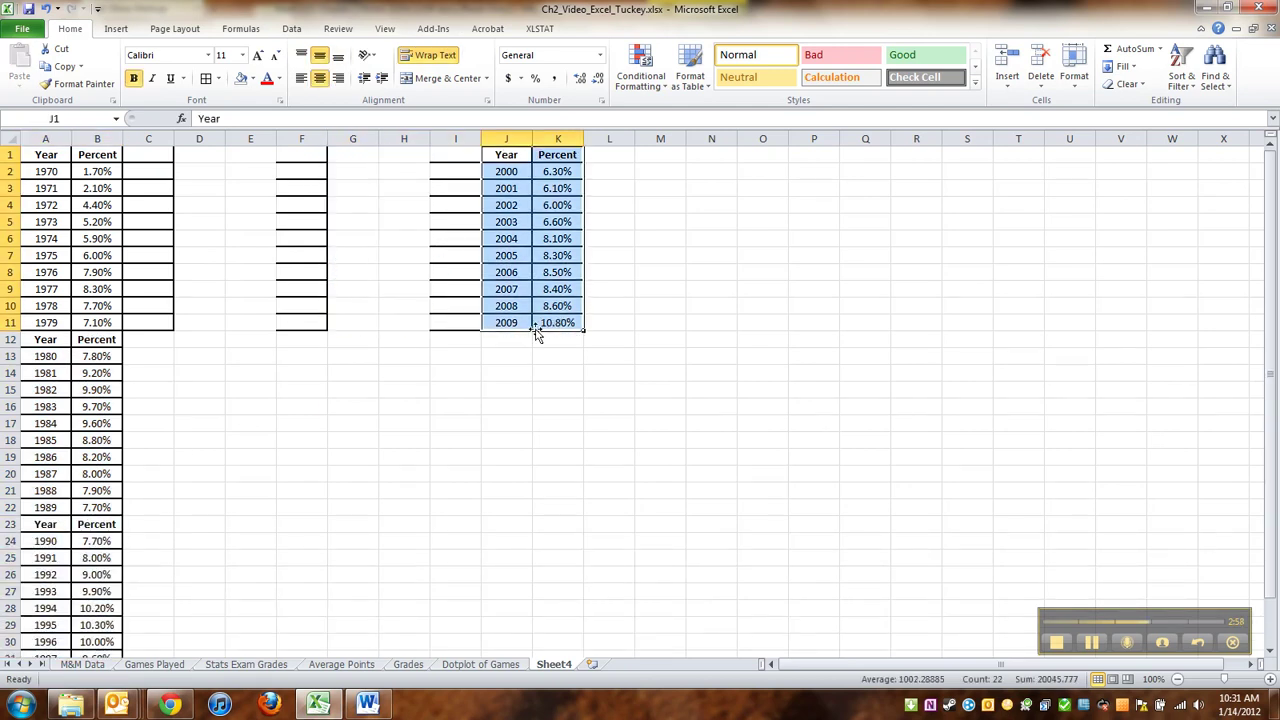
{"action": "key", "text": "ctrl+x"}
{"action": "scroll", "coordinate": [294, 400], "scroll_direction": "down", "scroll_amount": 5}
{"action": "left_click", "coordinate": [27, 455]}
{"action": "key", "text": "Return"}
{"action": "scroll", "coordinate": [480, 357], "scroll_direction": "up", "scroll_amount": 1}
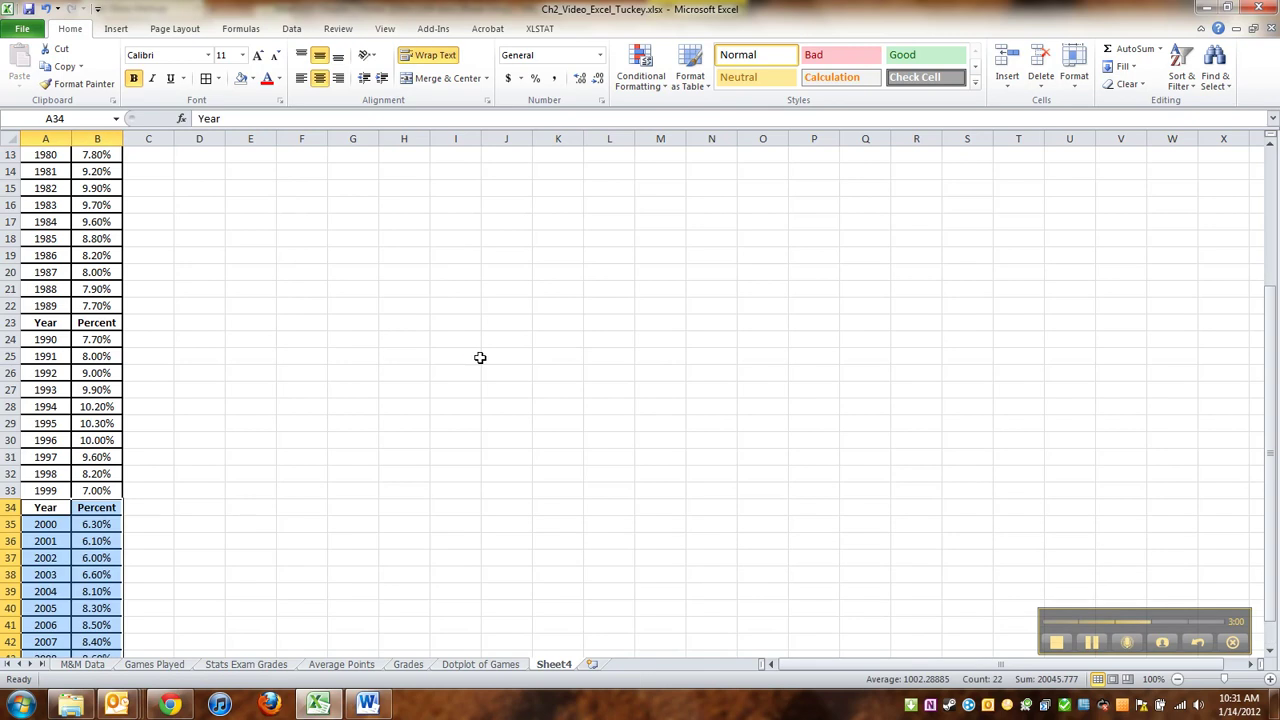
{"action": "scroll", "coordinate": [150, 452], "scroll_direction": "up", "scroll_amount": 1}
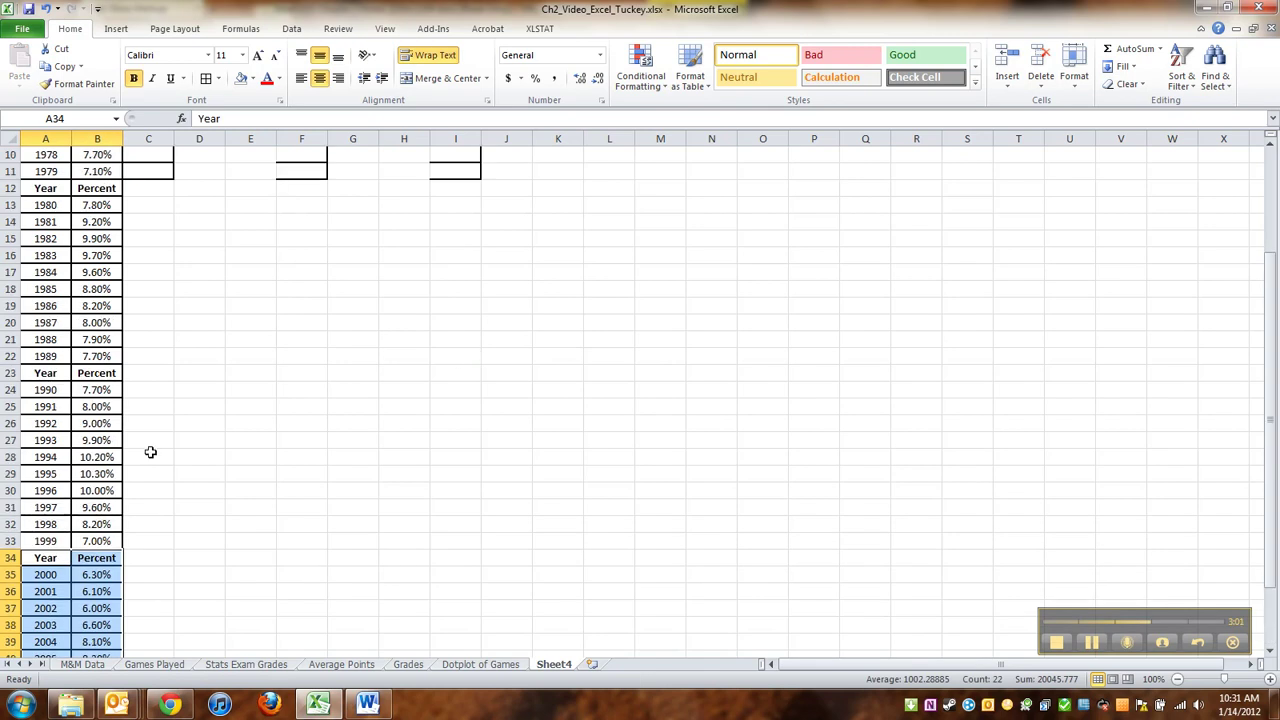
Step: Delete the repeated Year/Percent header rows 34, 23 and 12
{"action": "right_click", "coordinate": [6, 557]}
{"action": "left_click", "coordinate": [84, 453]}
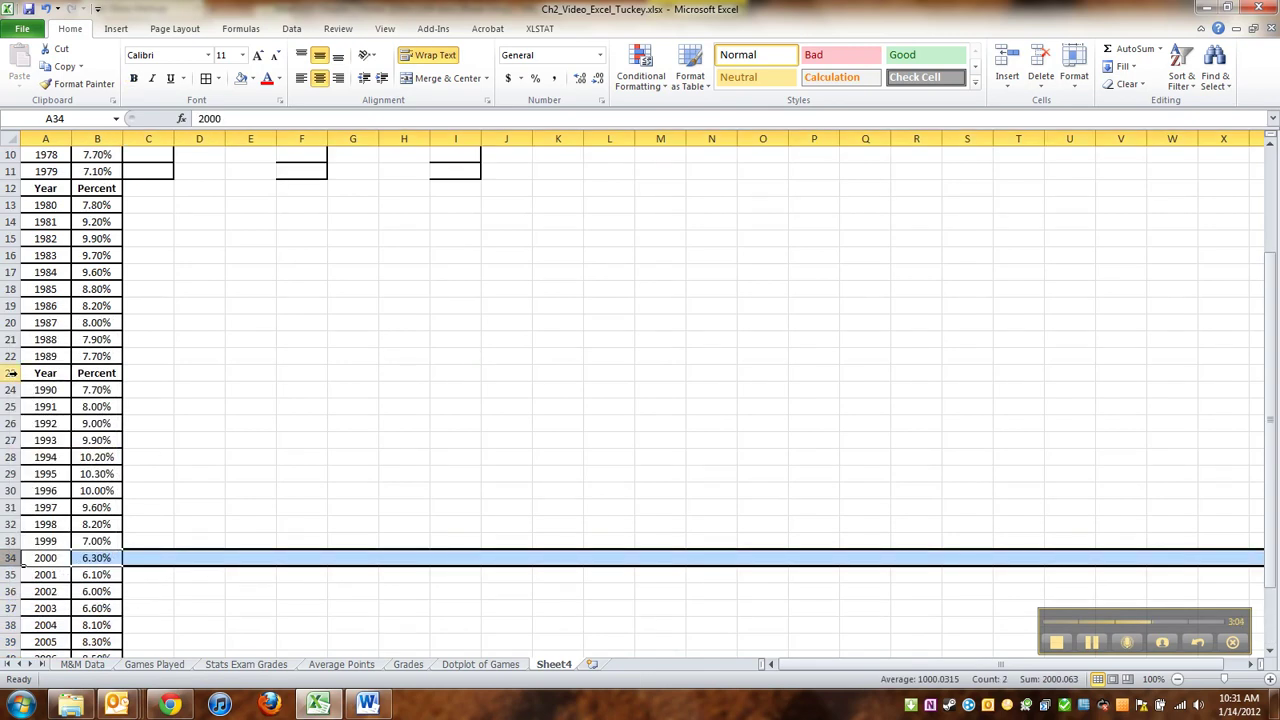
{"action": "left_click", "coordinate": [10, 373]}
{"action": "right_click", "coordinate": [12, 373]}
{"action": "left_click", "coordinate": [84, 491]}
{"action": "scroll", "coordinate": [97, 433], "scroll_direction": "up", "scroll_amount": 2}
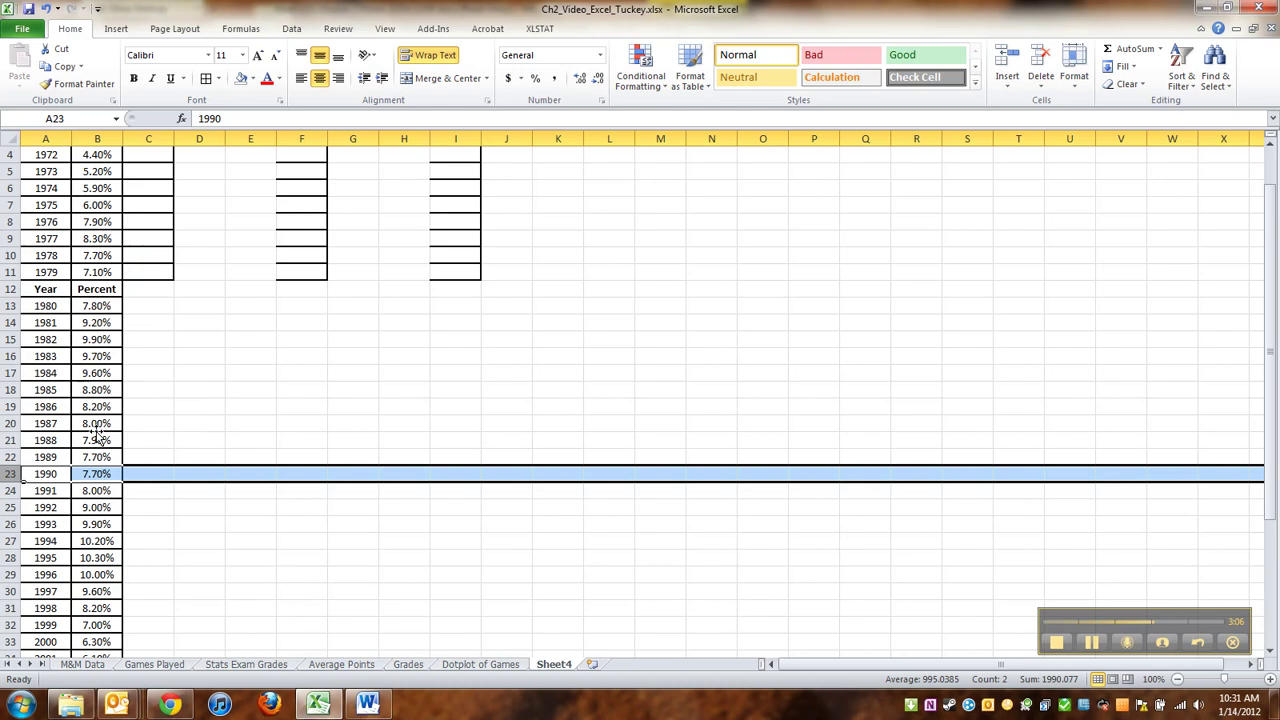
{"action": "scroll", "coordinate": [97, 433], "scroll_direction": "up", "scroll_amount": 1}
{"action": "left_click", "coordinate": [10, 340]}
{"action": "right_click", "coordinate": [12, 340]}
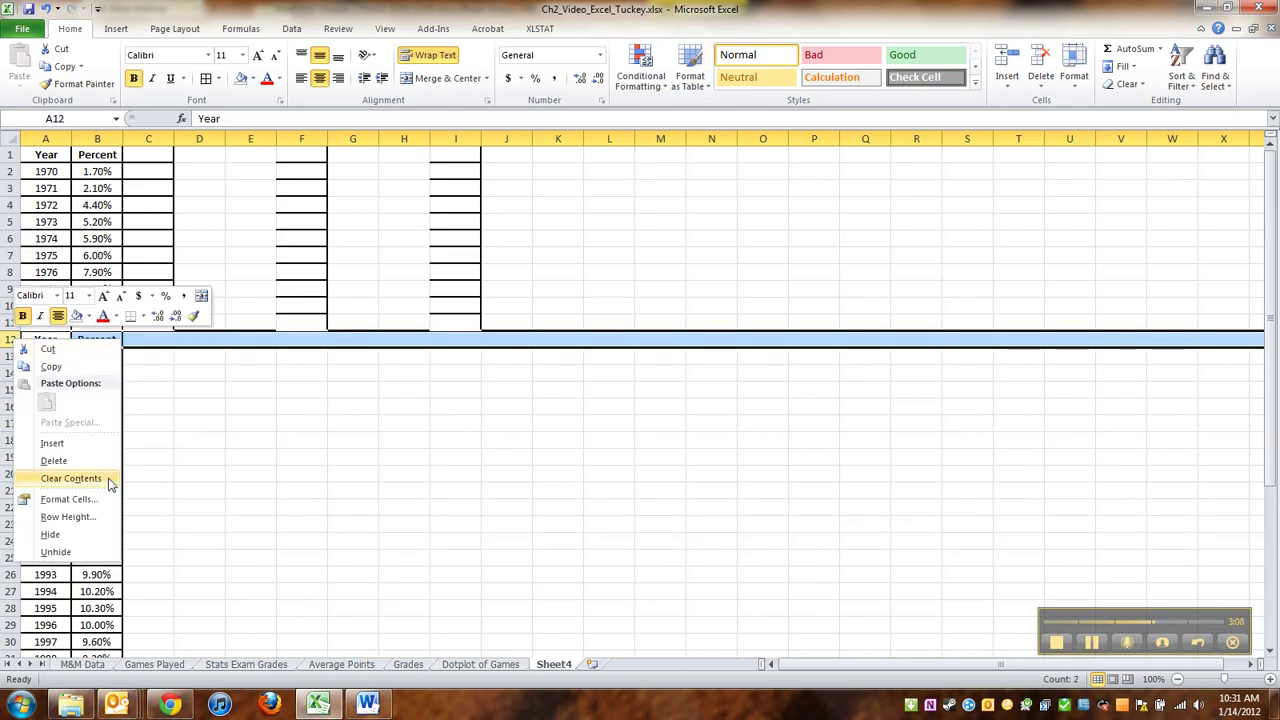
{"action": "left_click", "coordinate": [54, 461]}
Step: Delete the leftover bordered cells C1:J14, shifting cells left
{"action": "left_click_drag", "start_coordinate": [506, 373], "coordinate": [148, 155]}
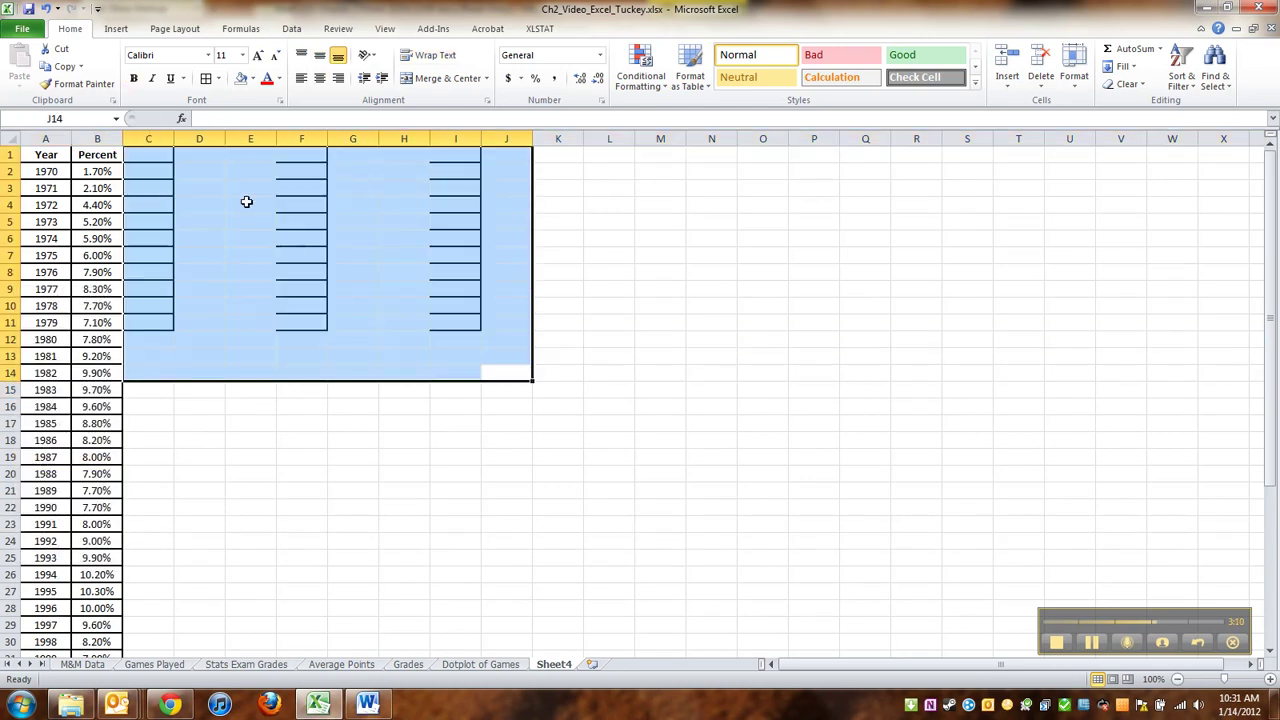
{"action": "right_click", "coordinate": [273, 233]}
{"action": "left_click", "coordinate": [345, 349]}
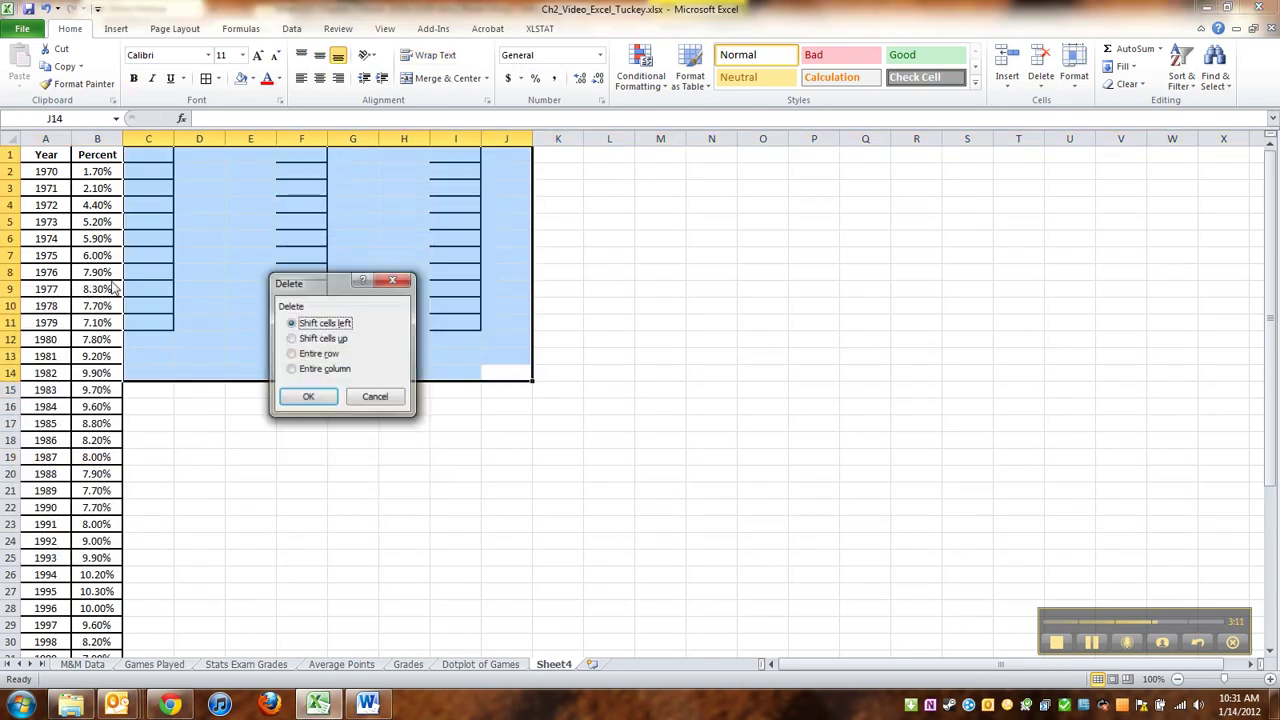
{"action": "left_click", "coordinate": [308, 397]}
{"action": "left_click", "coordinate": [272, 391]}
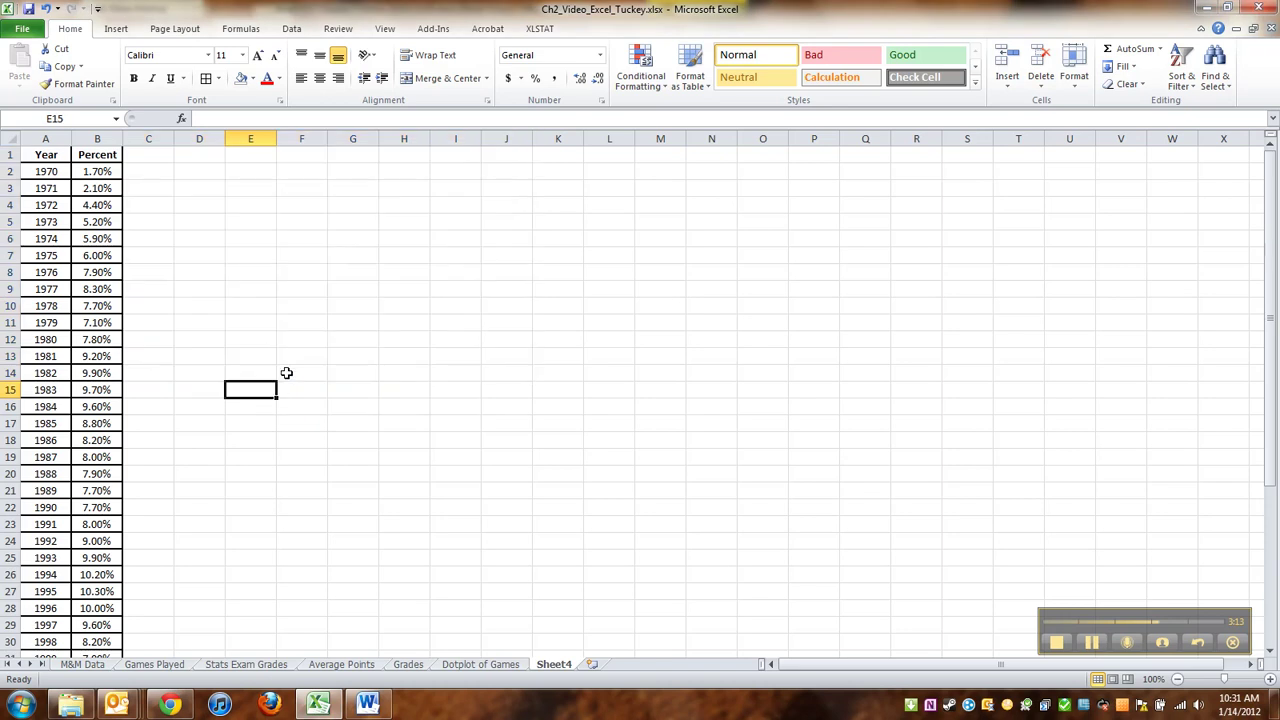
{"action": "scroll", "coordinate": [437, 189], "scroll_direction": "down", "scroll_amount": 8}
{"action": "scroll", "coordinate": [110, 445], "scroll_direction": "up", "scroll_amount": 8}
Step: Select Year and Percent from A1 down to 2009 and insert a basic 2-D line chart
{"action": "left_click", "coordinate": [51, 149]}
{"action": "key", "text": "shift+Right"}
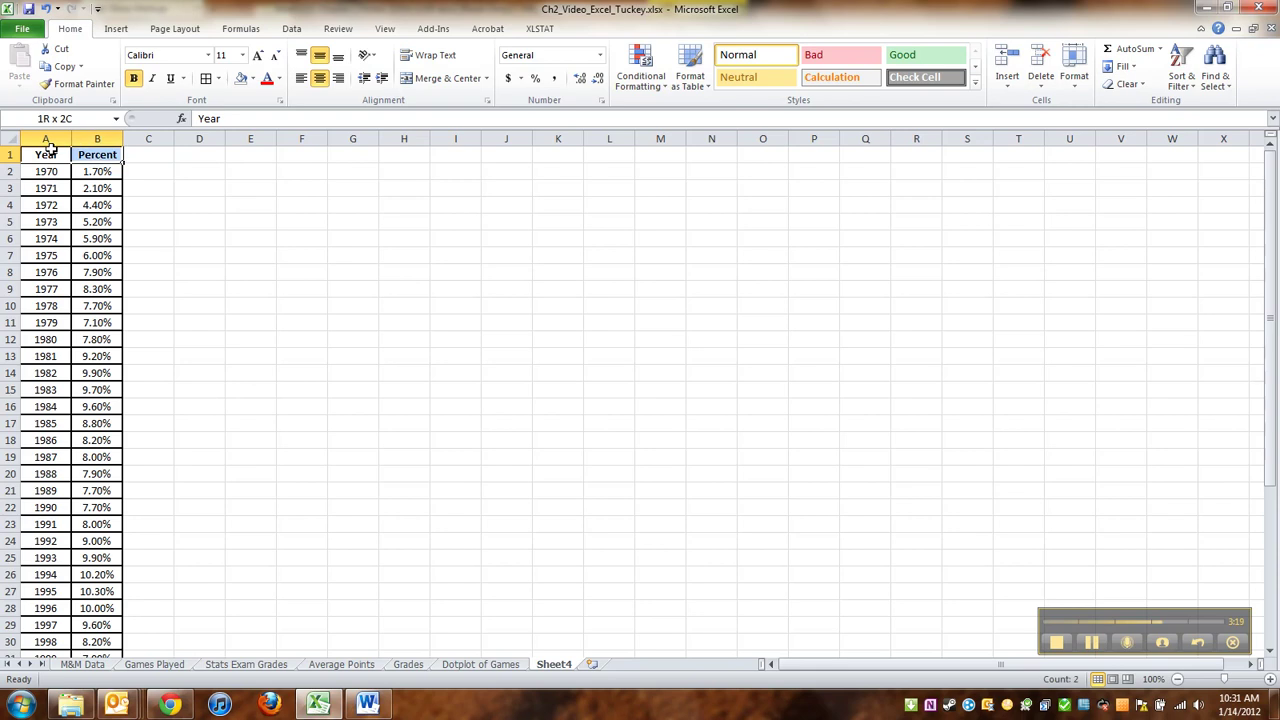
{"action": "key", "text": "ctrl+shift+Down"}
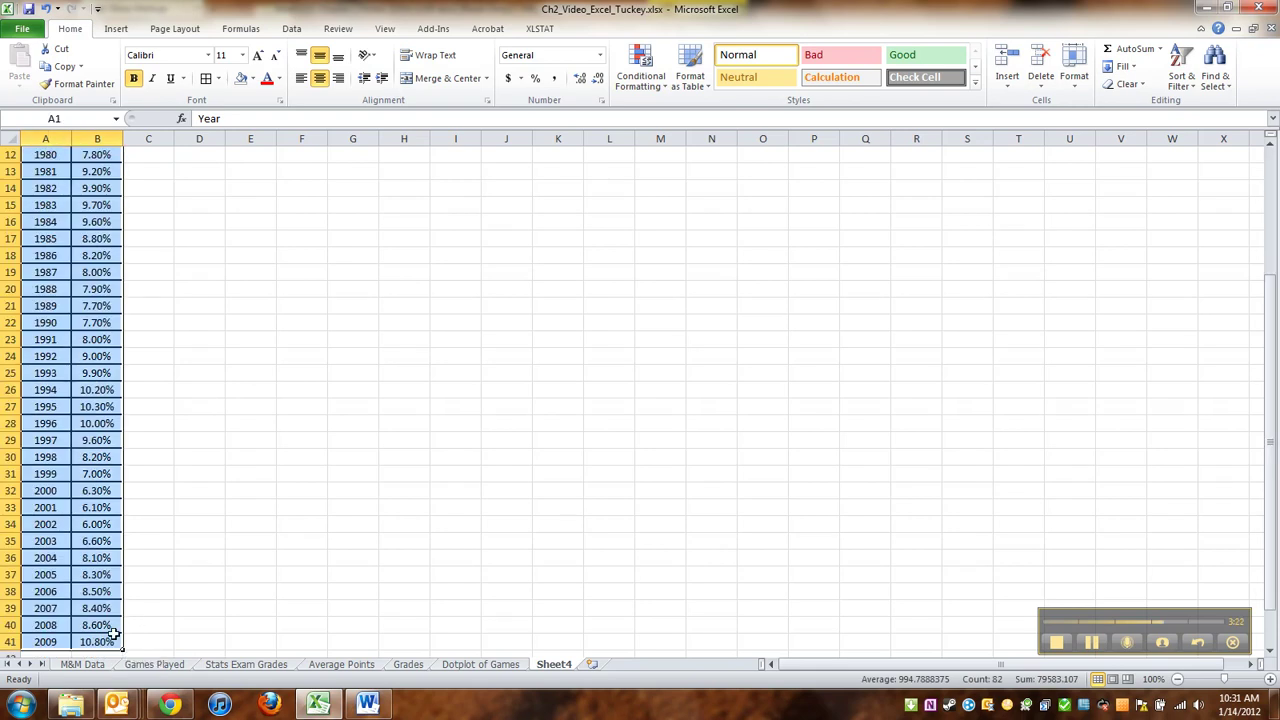
{"action": "scroll", "coordinate": [105, 600], "scroll_direction": "down", "scroll_amount": 1}
{"action": "scroll", "coordinate": [94, 563], "scroll_direction": "up", "scroll_amount": 5}
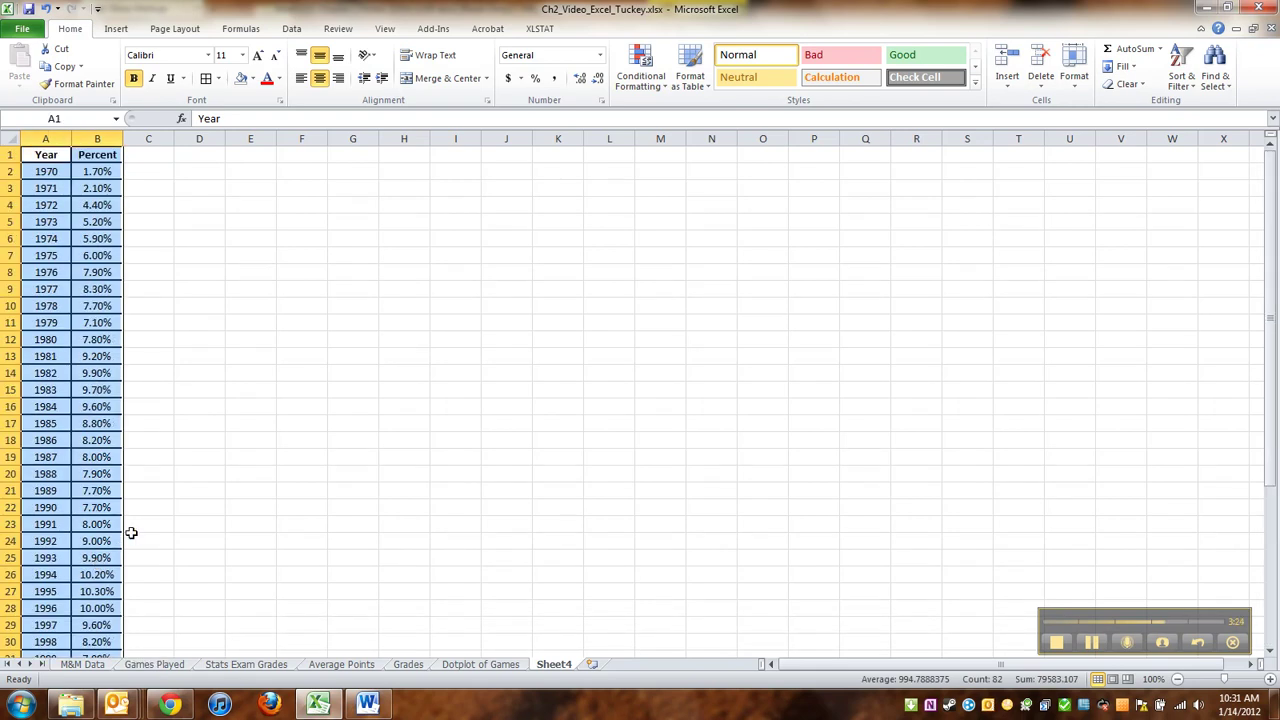
{"action": "scroll", "coordinate": [131, 533], "scroll_direction": "down", "scroll_amount": 3}
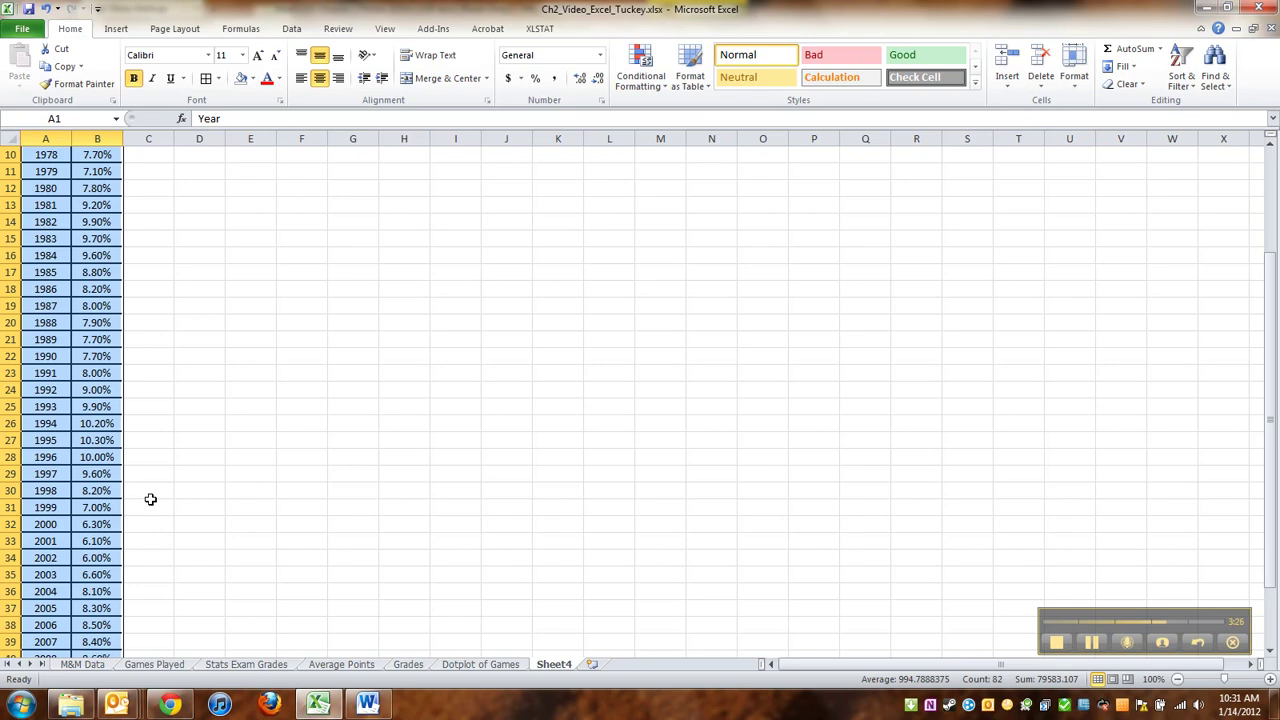
{"action": "scroll", "coordinate": [160, 477], "scroll_direction": "down", "scroll_amount": 1}
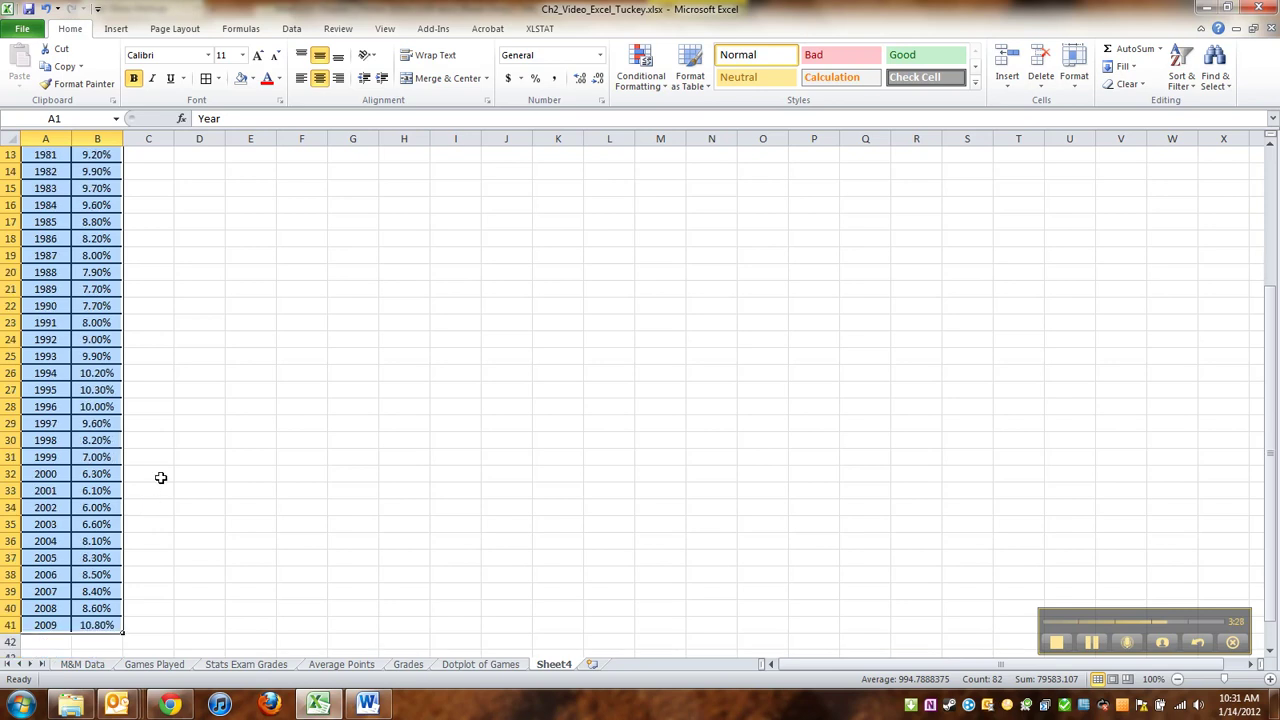
{"action": "scroll", "coordinate": [212, 470], "scroll_direction": "up", "scroll_amount": 4}
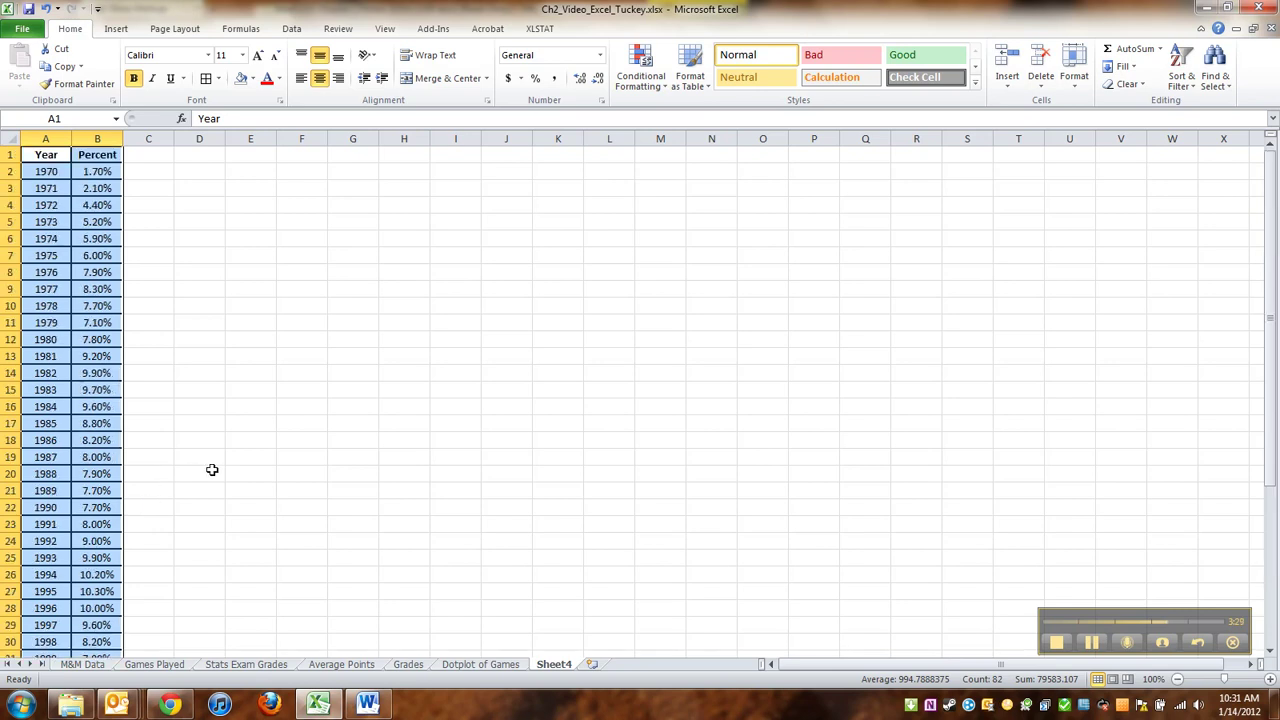
{"action": "left_click", "coordinate": [118, 30]}
{"action": "left_click", "coordinate": [340, 64]}
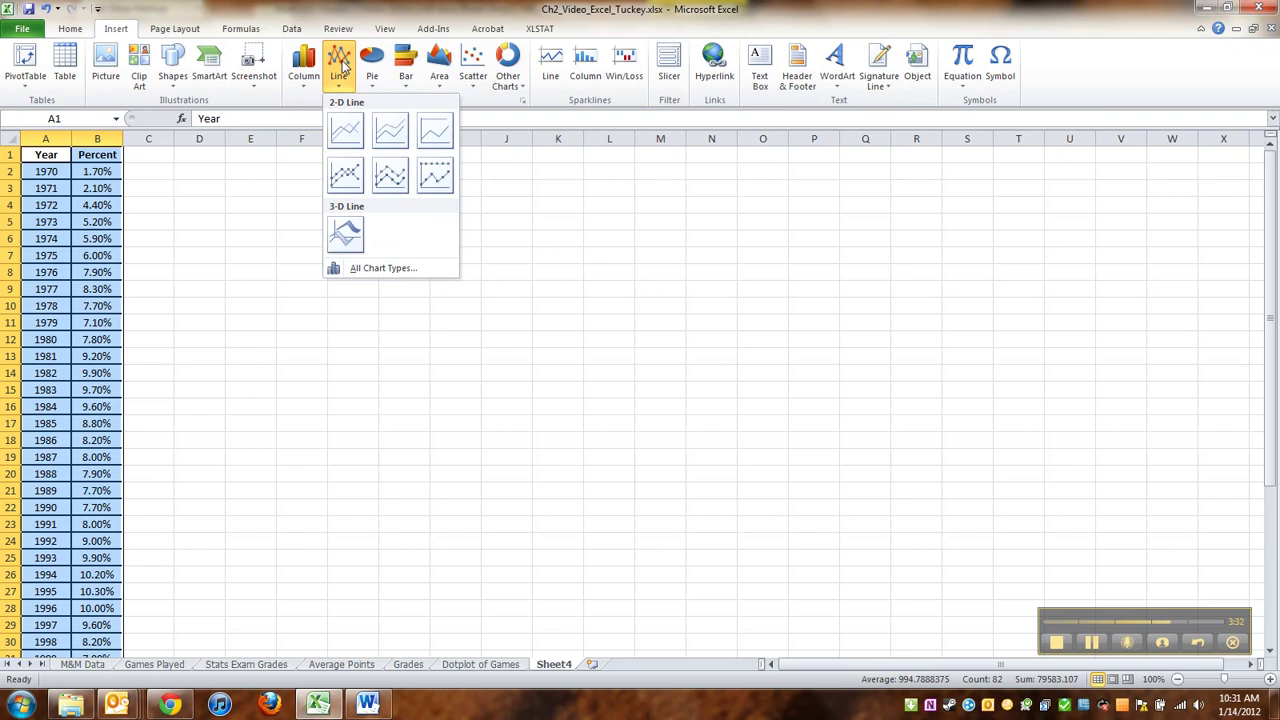
{"action": "left_click", "coordinate": [345, 133]}
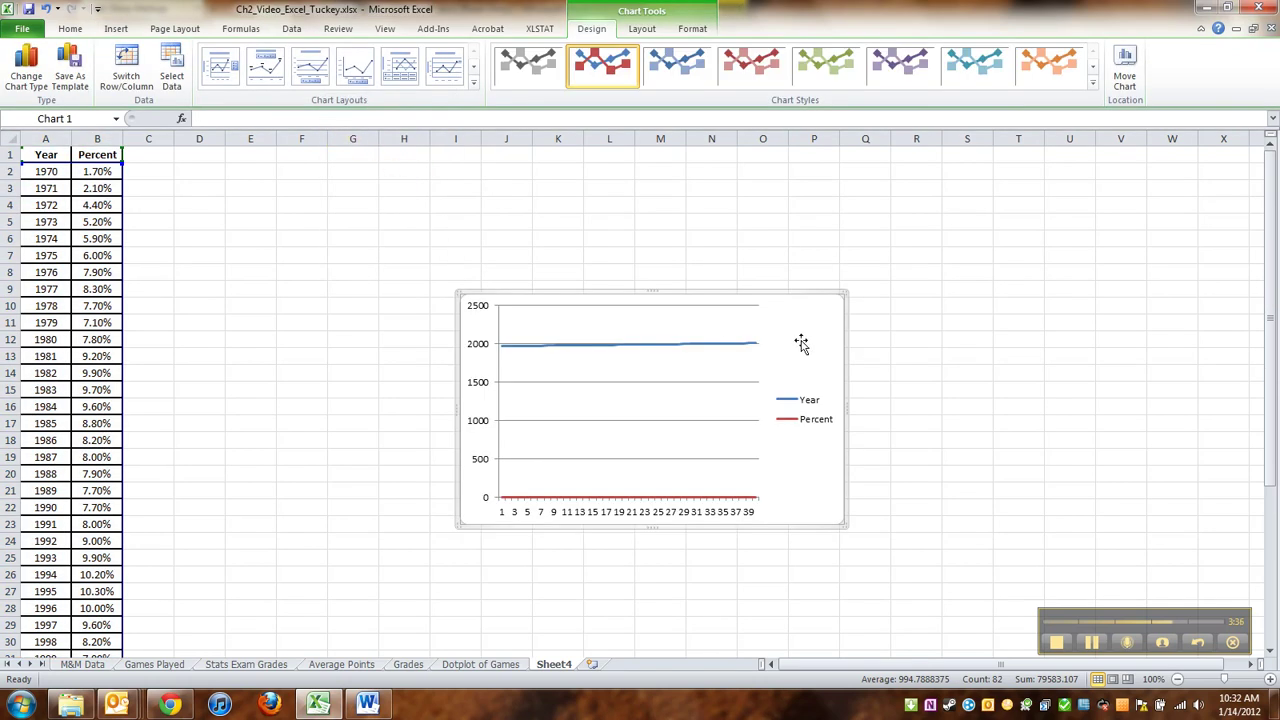
Step: Delete the two-series chart and insert a 2-D line chart of only the Percent column
{"action": "key", "text": "Delete"}
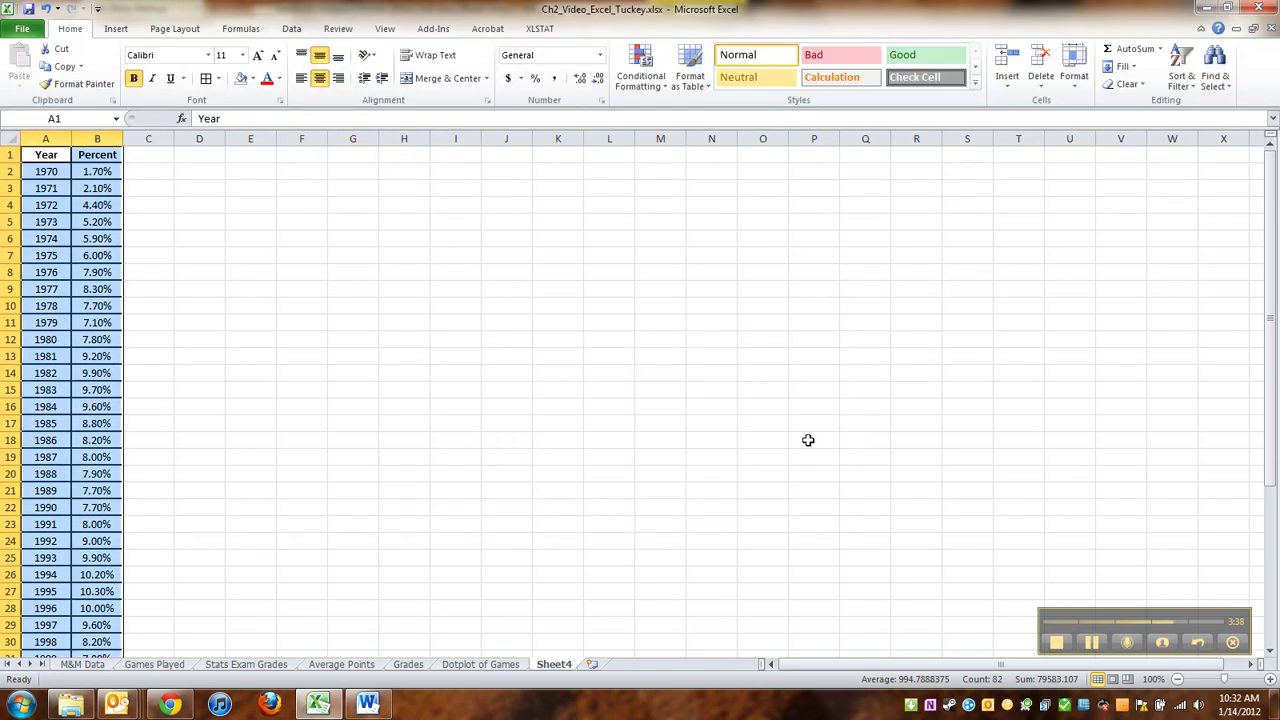
{"action": "left_click", "coordinate": [205, 308]}
{"action": "left_click", "coordinate": [97, 152]}
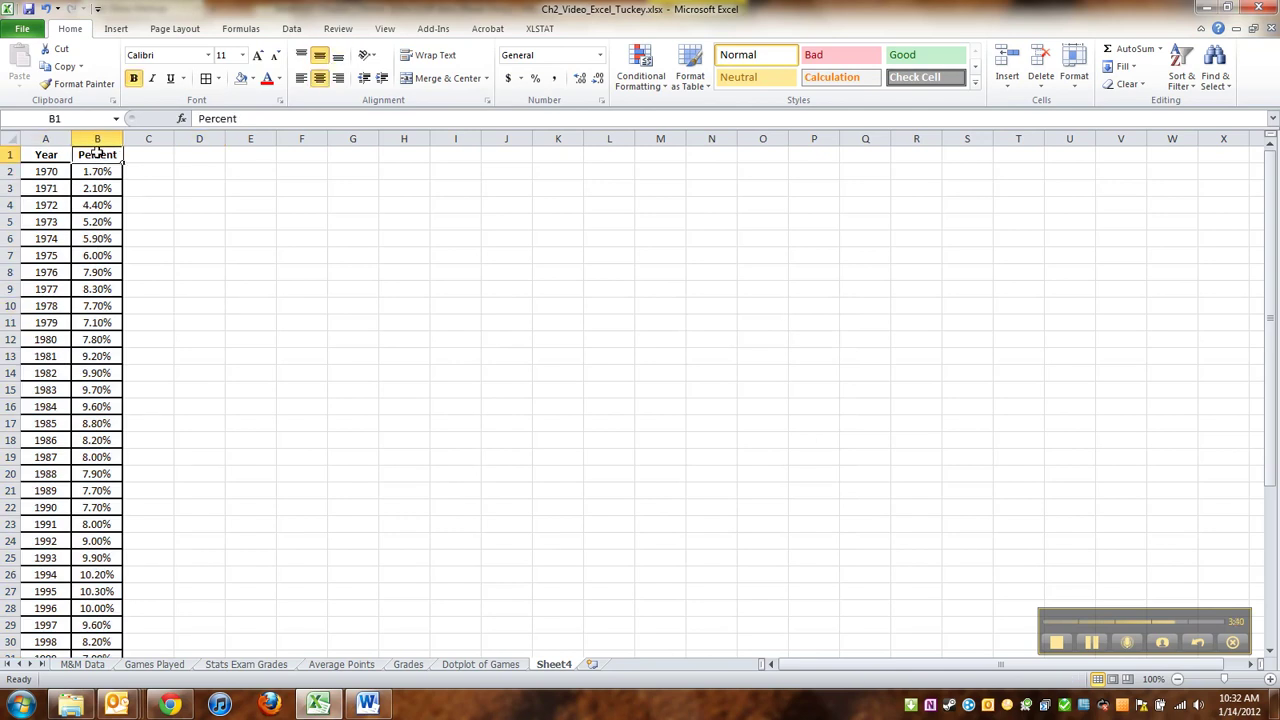
{"action": "key", "text": "ctrl+shift+Down"}
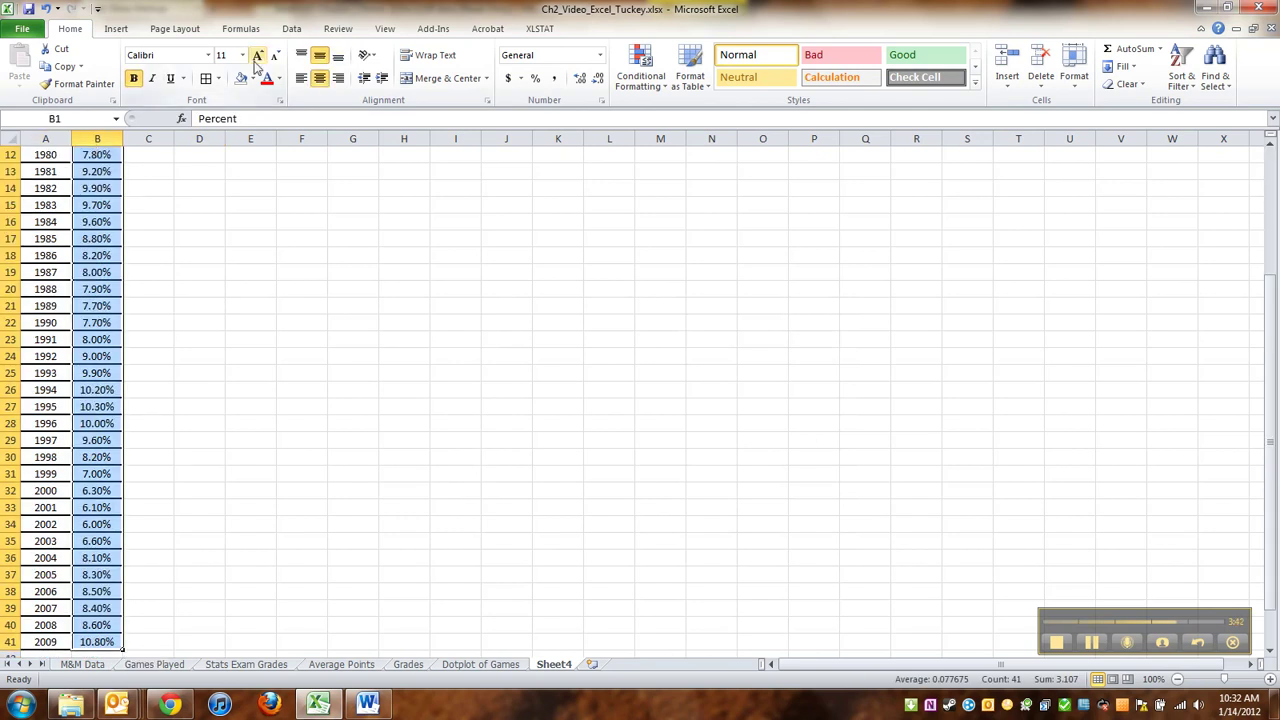
{"action": "left_click", "coordinate": [118, 30]}
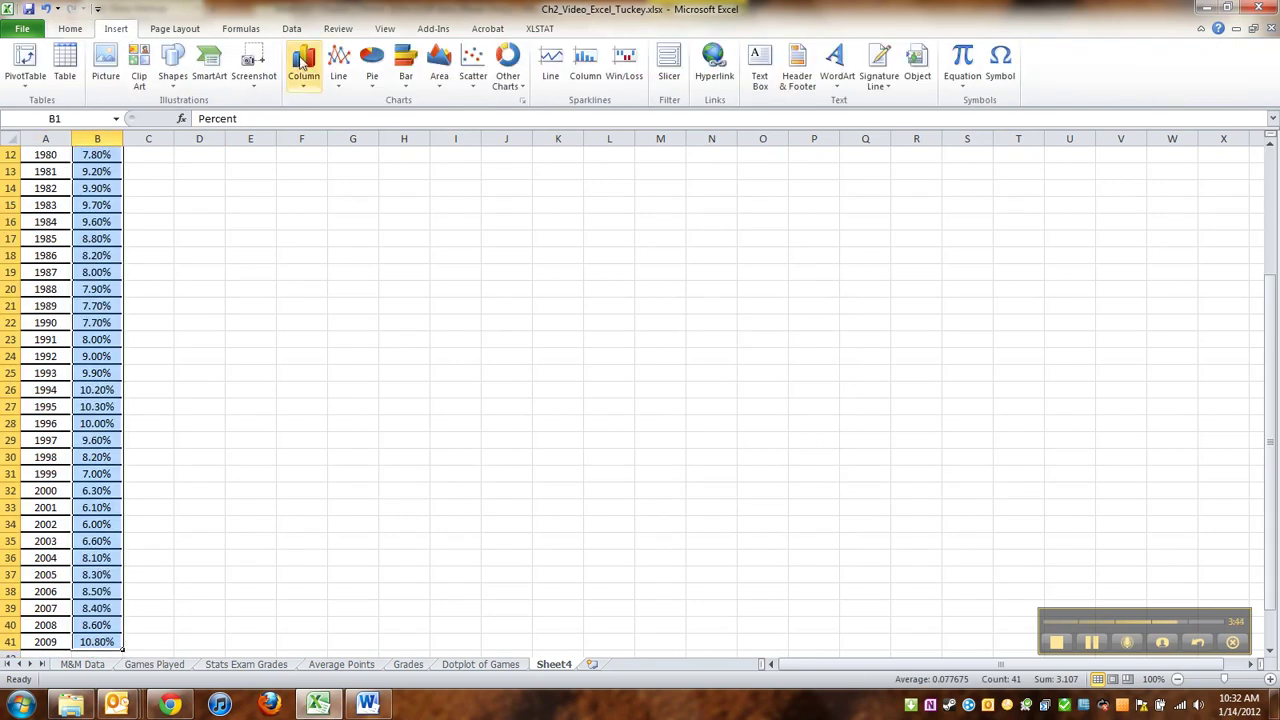
{"action": "left_click", "coordinate": [337, 66]}
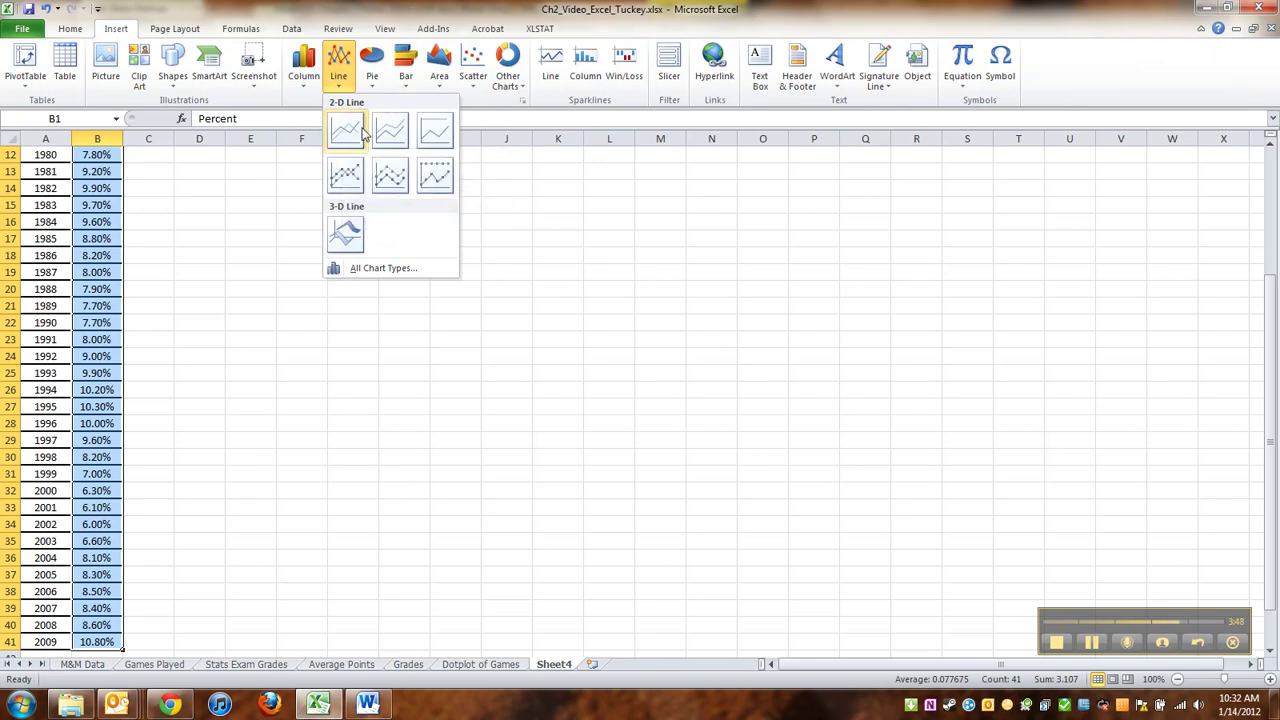
{"action": "left_click", "coordinate": [345, 131]}
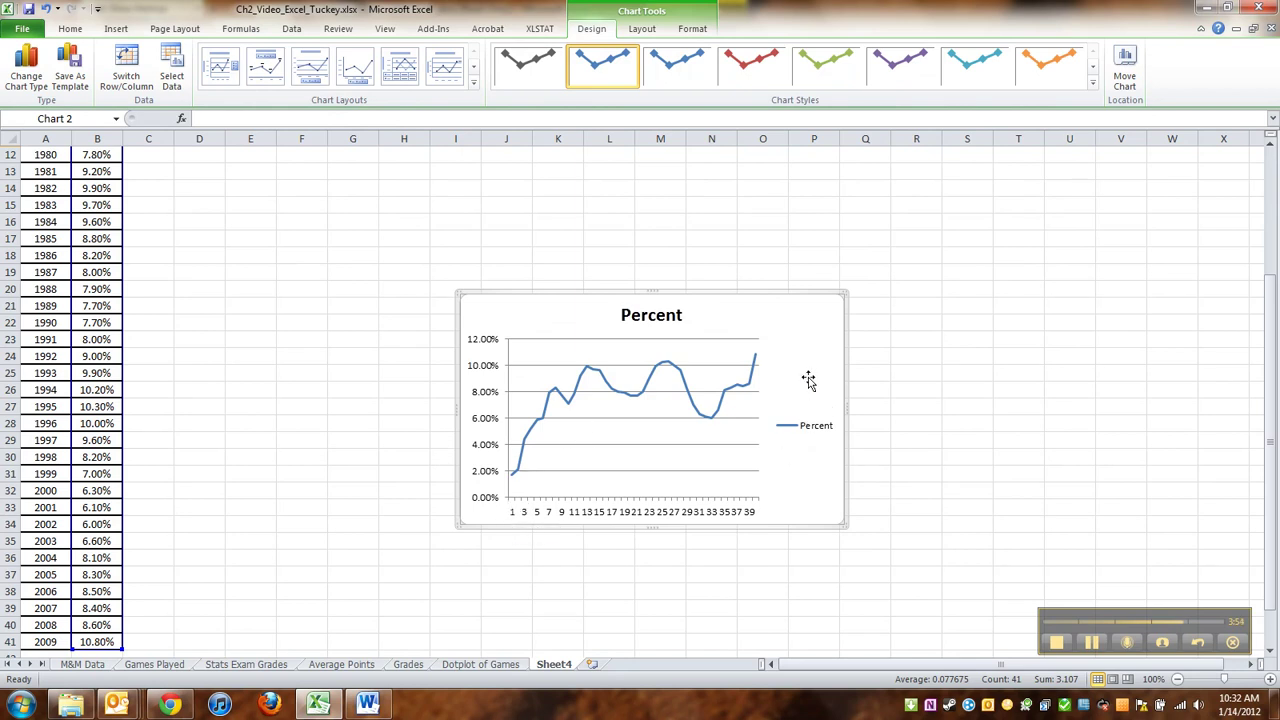
Step: Remove the chart's legend and enlarge the chart up and to the right
{"action": "left_click", "coordinate": [805, 432]}
{"action": "key", "text": "Delete"}
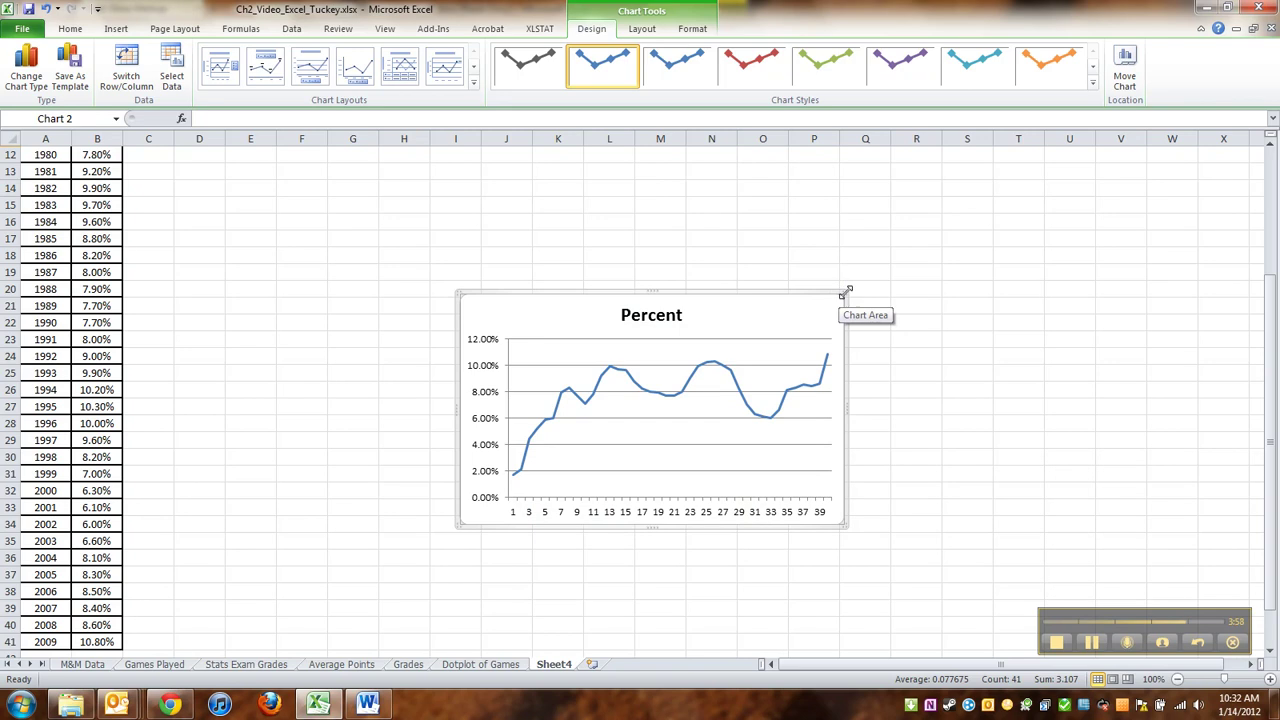
{"action": "left_click_drag", "start_coordinate": [845, 292], "coordinate": [955, 206]}
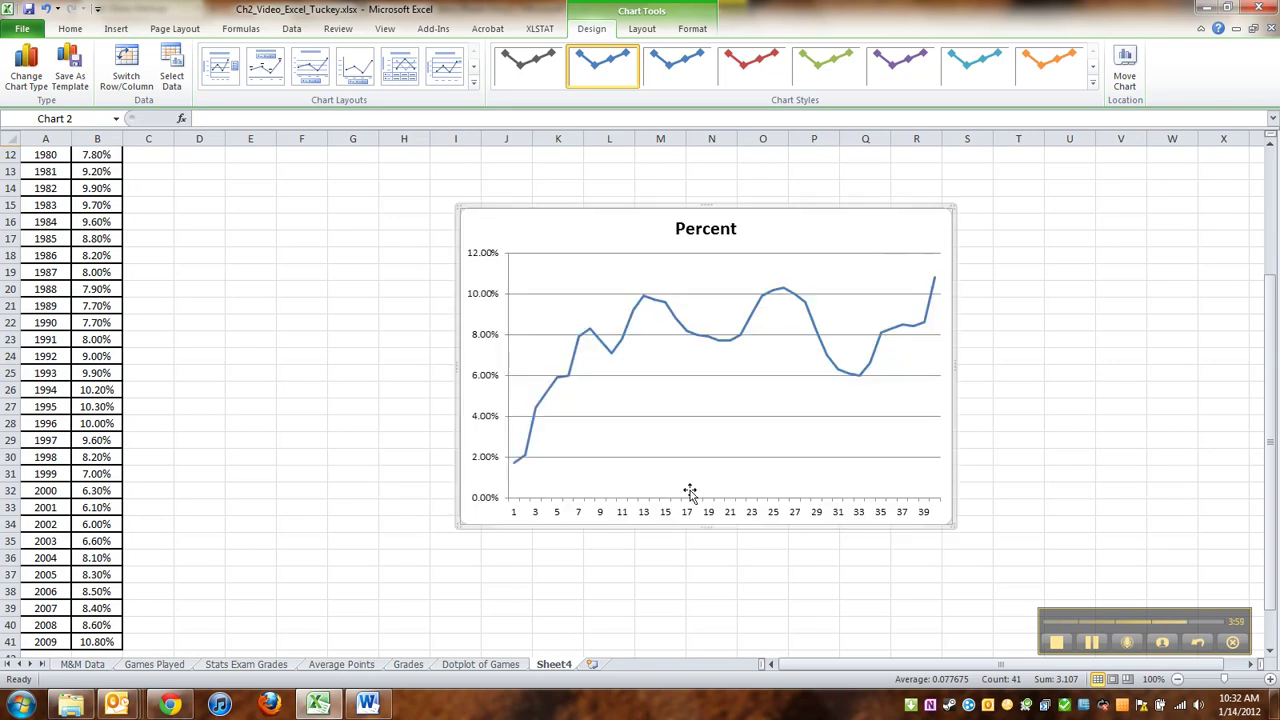
{"action": "left_click", "coordinate": [647, 515]}
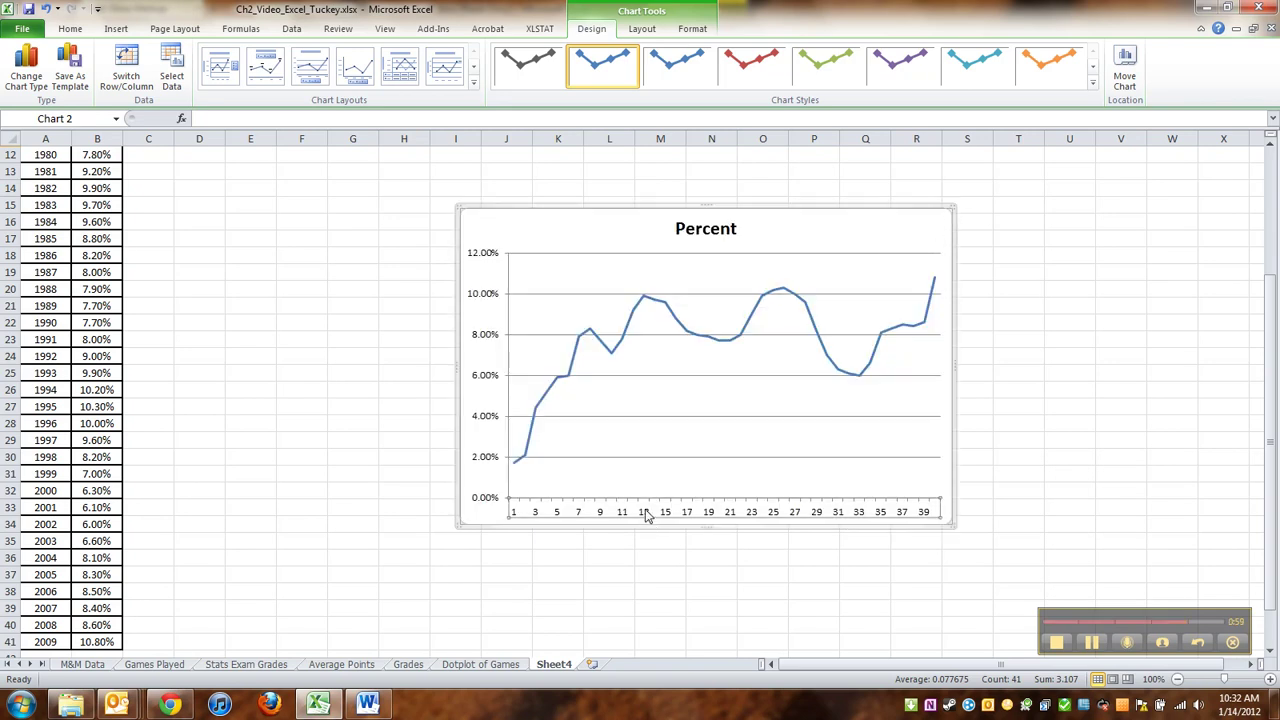
{"action": "left_click", "coordinate": [556, 388]}
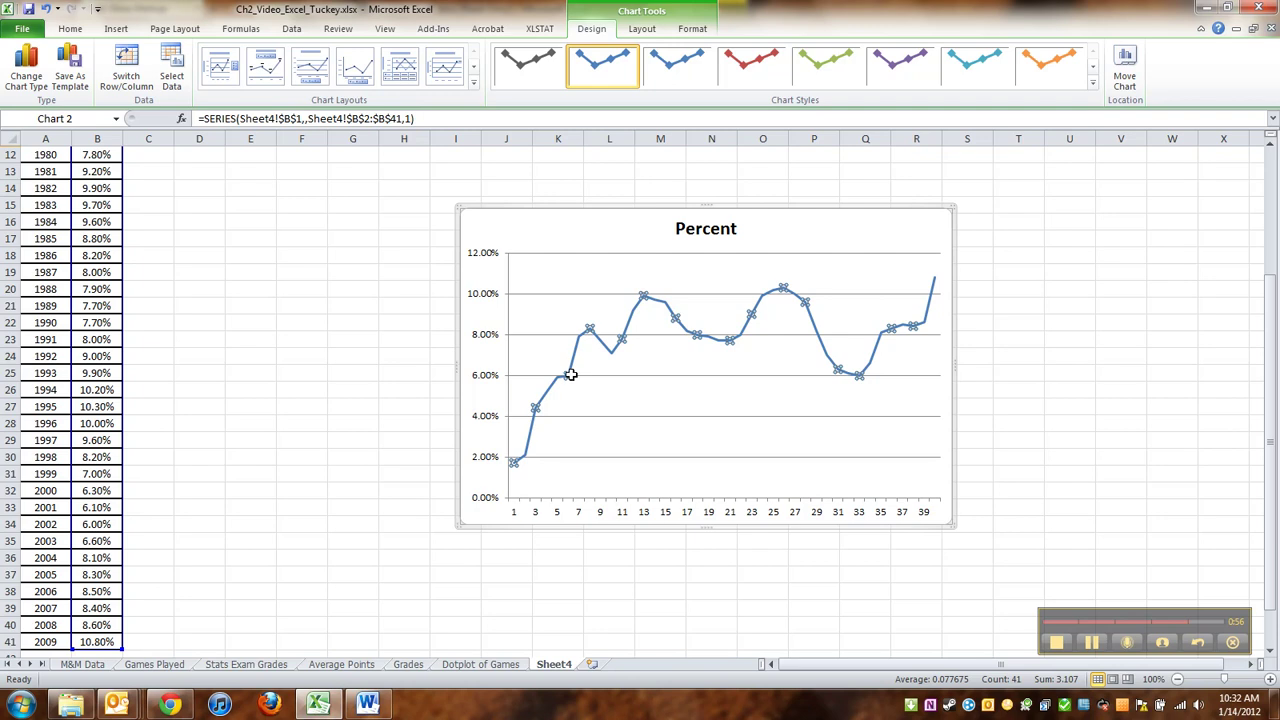
Step: Set the horizontal axis labels to the years in Sheet4!$A$2:$A$41 through Select Data
{"action": "right_click", "coordinate": [568, 379]}
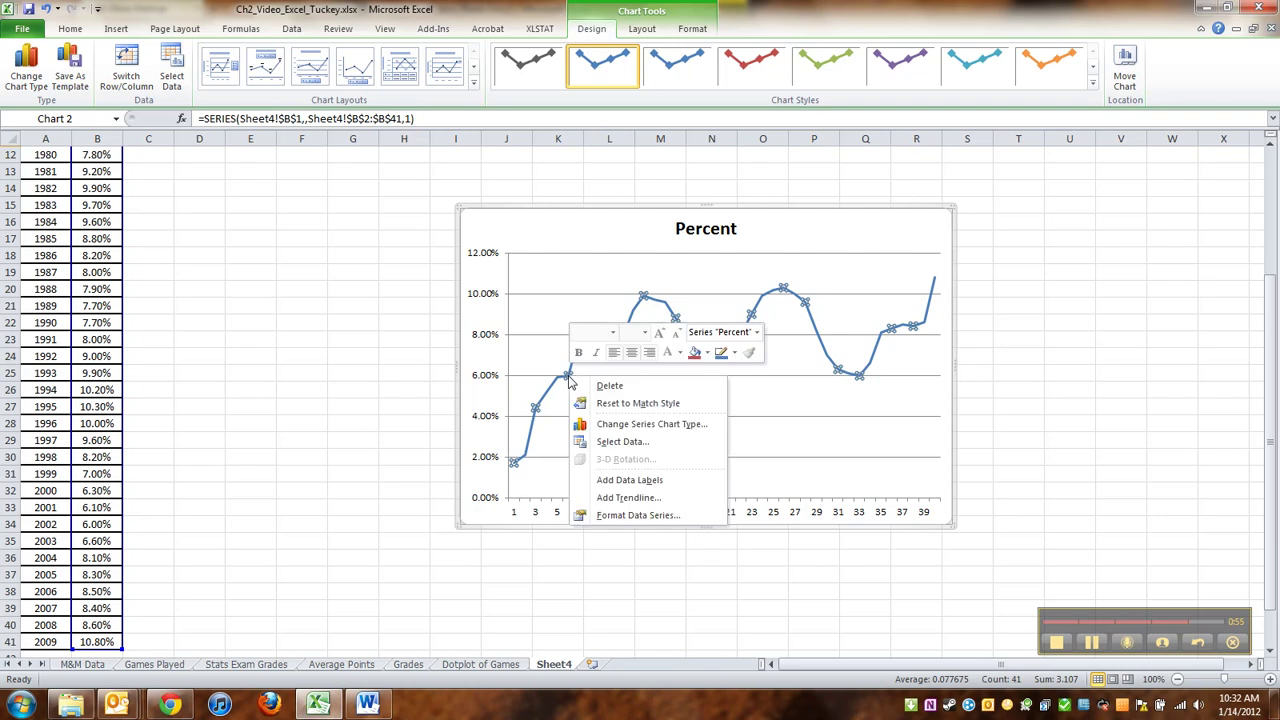
{"action": "left_click", "coordinate": [614, 449]}
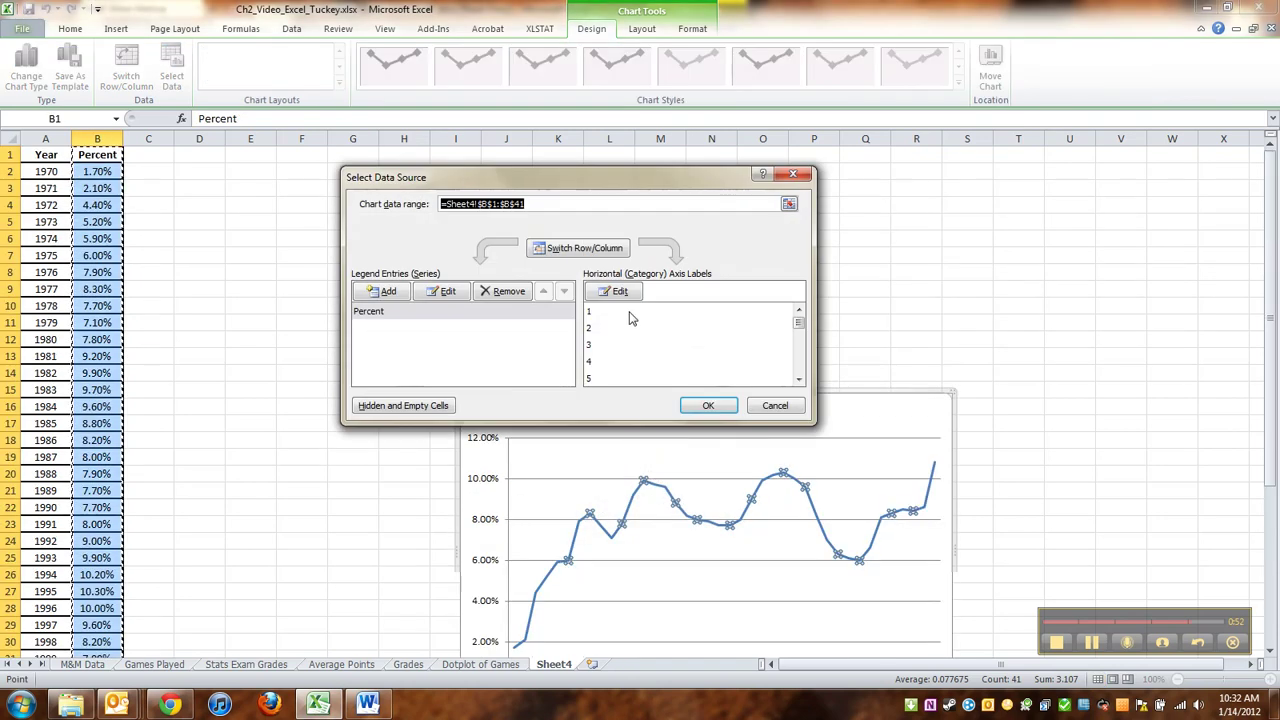
{"action": "left_click", "coordinate": [620, 292]}
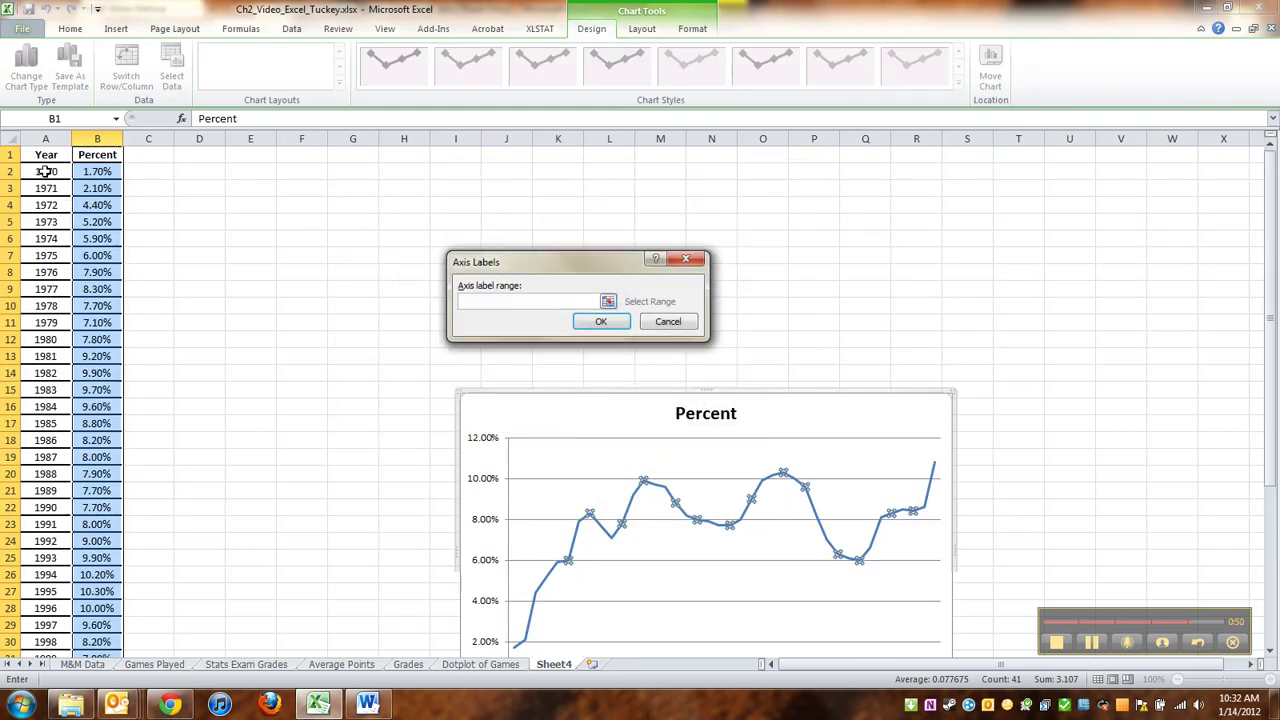
{"action": "left_click_drag", "start_coordinate": [46, 171], "coordinate": [35, 626]}
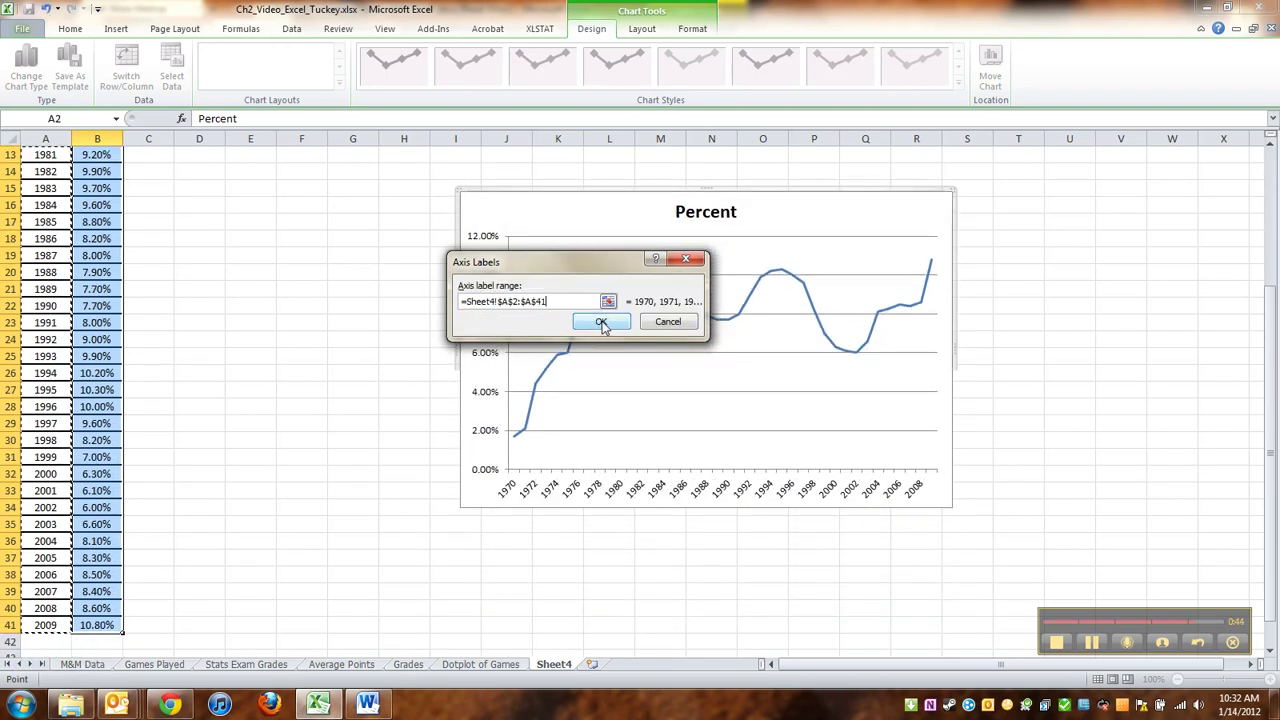
{"action": "left_click", "coordinate": [601, 323]}
{"action": "left_click", "coordinate": [708, 406]}
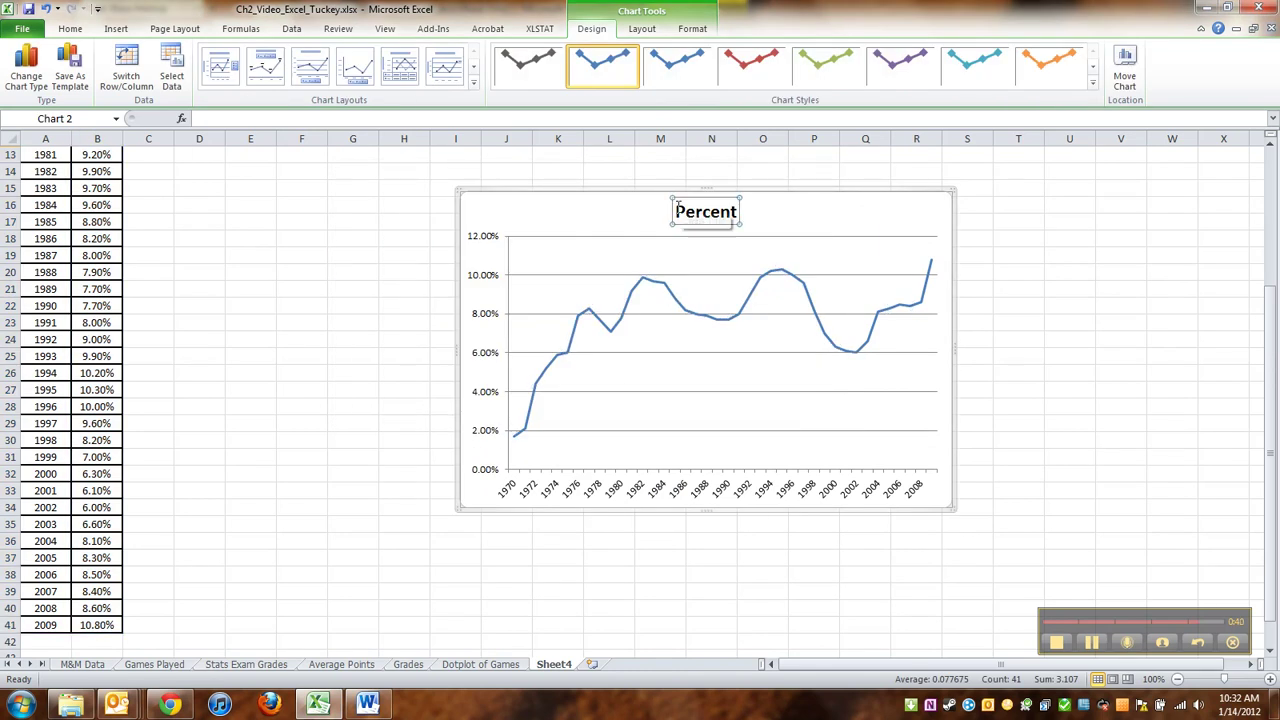
Step: Change the chart title from 'Percent' to 'Time-Series Graph of Percent of Americans on Food Stamps'
{"action": "type", "text": "Time-S"}
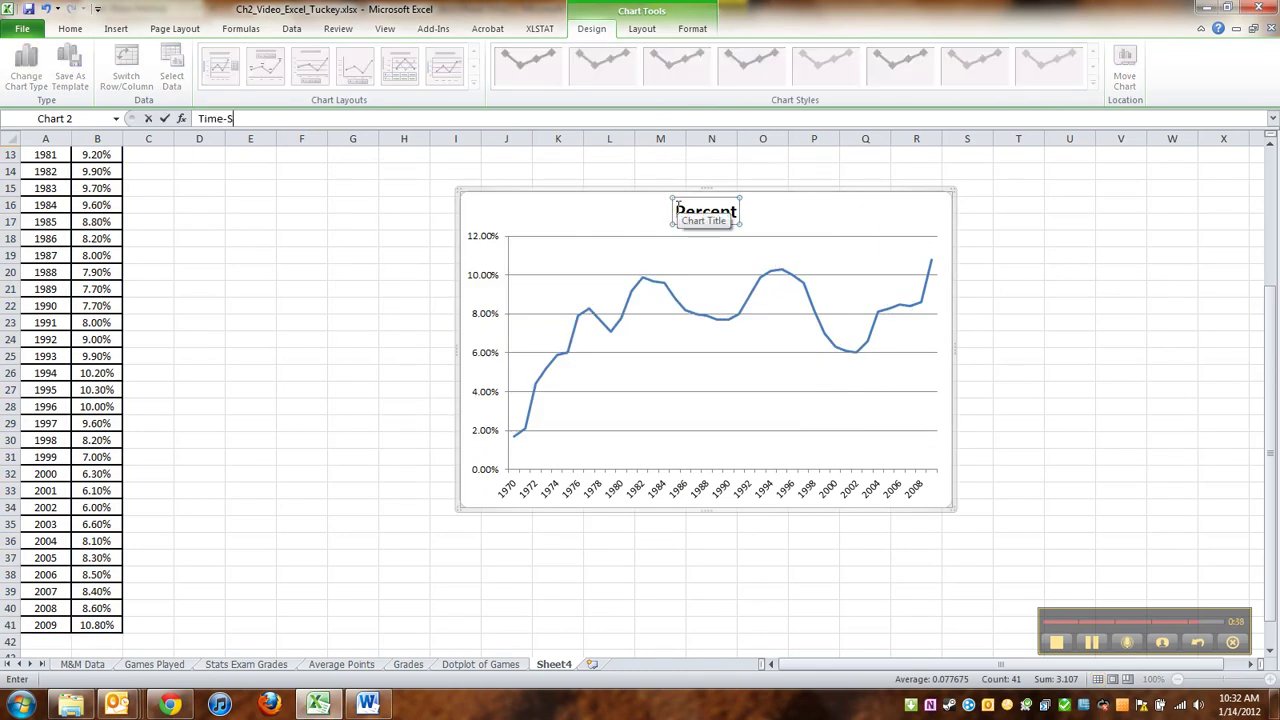
{"action": "type", "text": "eries Graph of Percent of Americans on Food Stamps"}
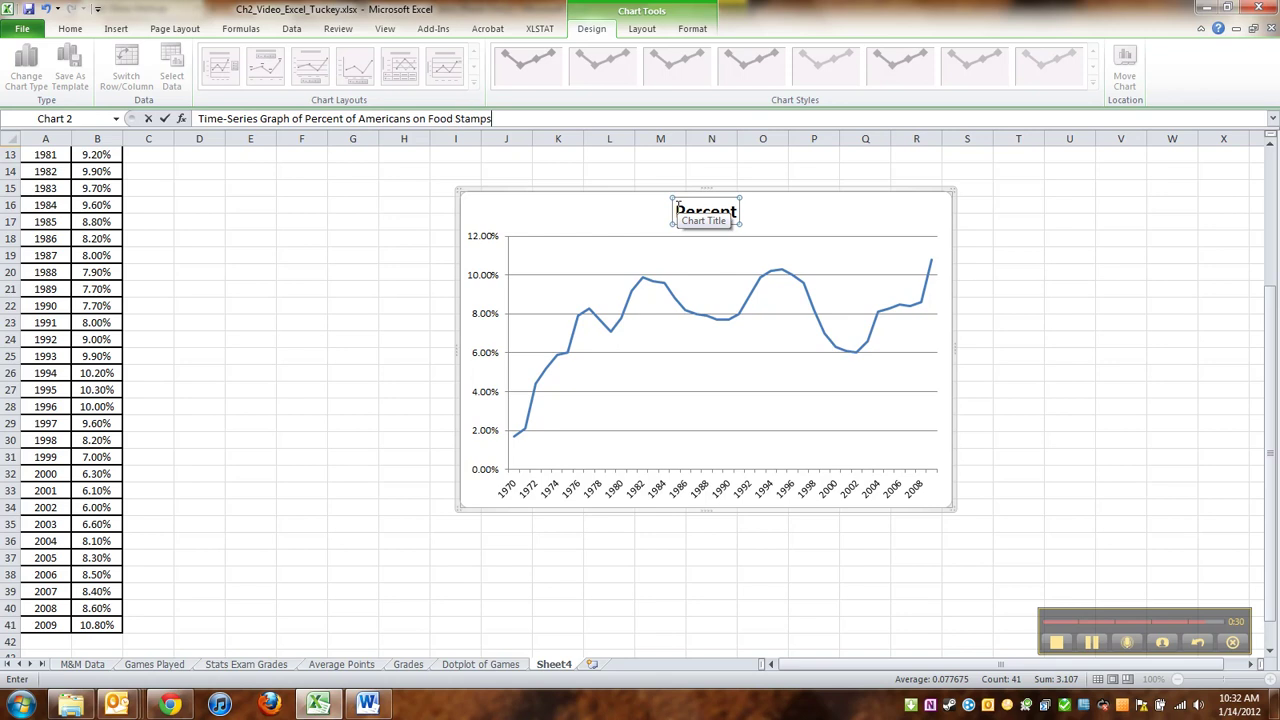
{"action": "key", "text": "Return"}
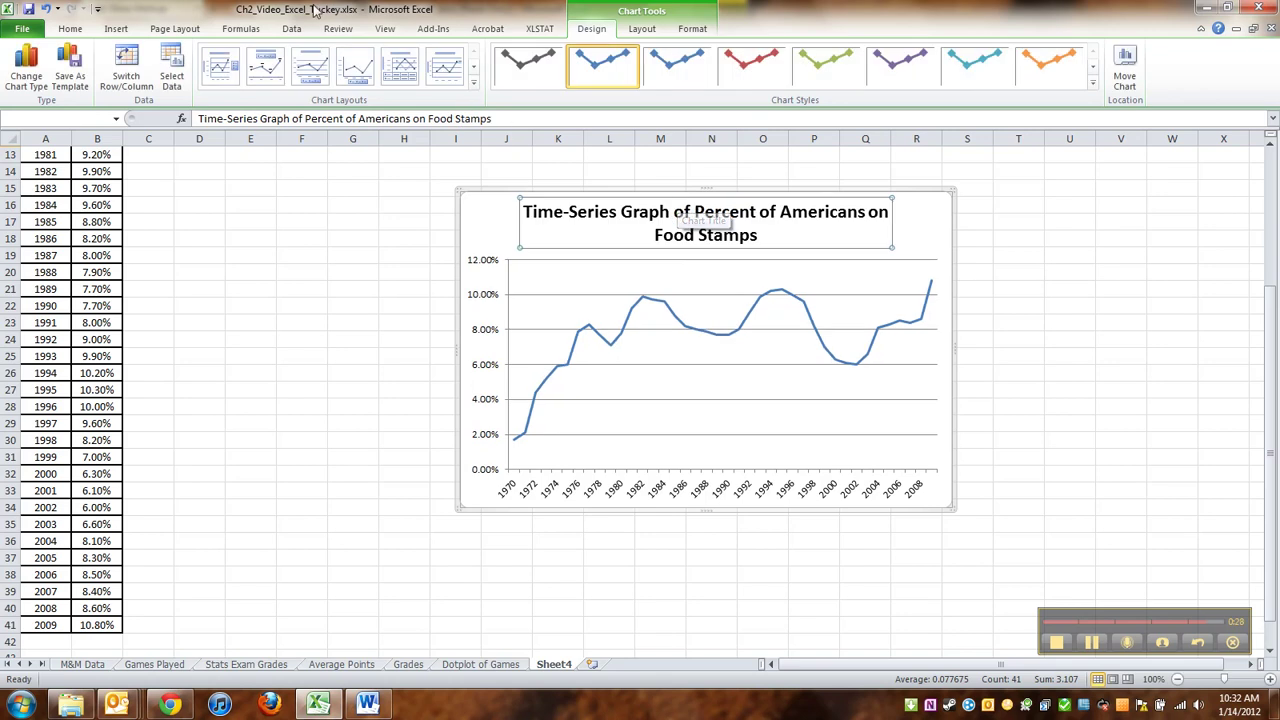
{"action": "left_click", "coordinate": [642, 28]}
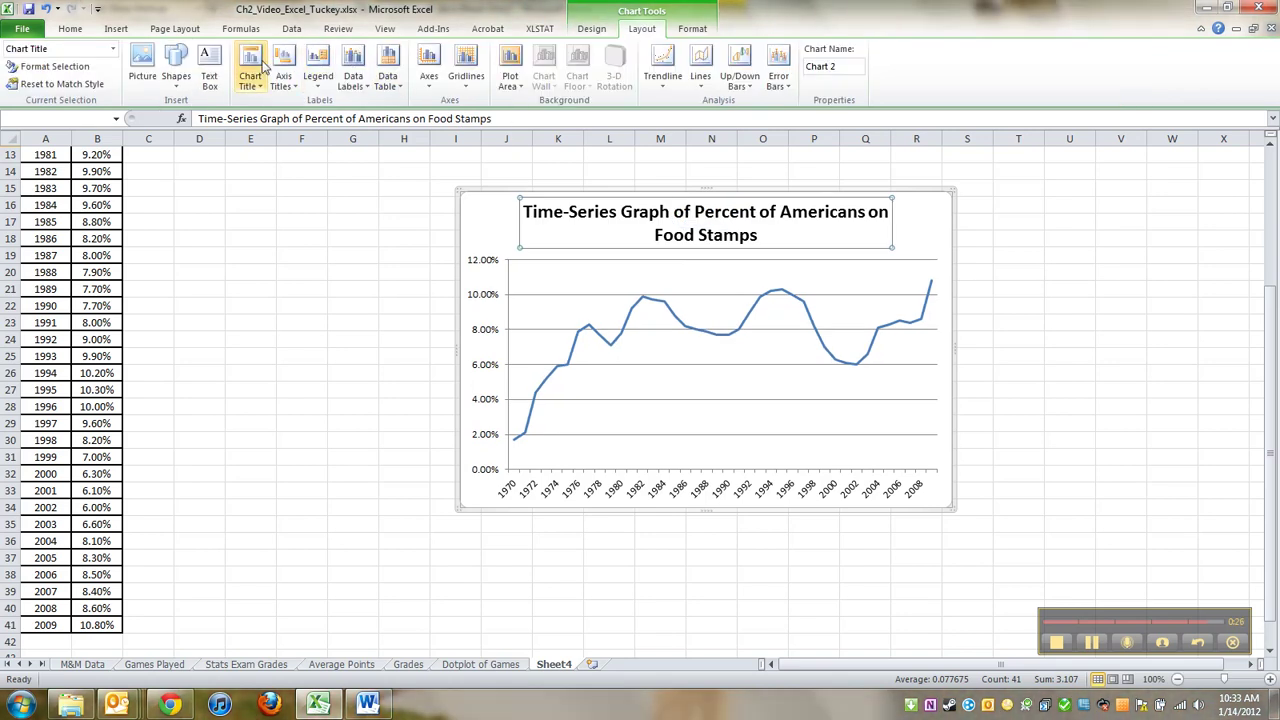
Step: Add a rotated vertical axis title 'Percent of Americans on Food Stamps'
{"action": "left_click", "coordinate": [284, 80]}
{"action": "mouse_move", "coordinate": [380, 120]}
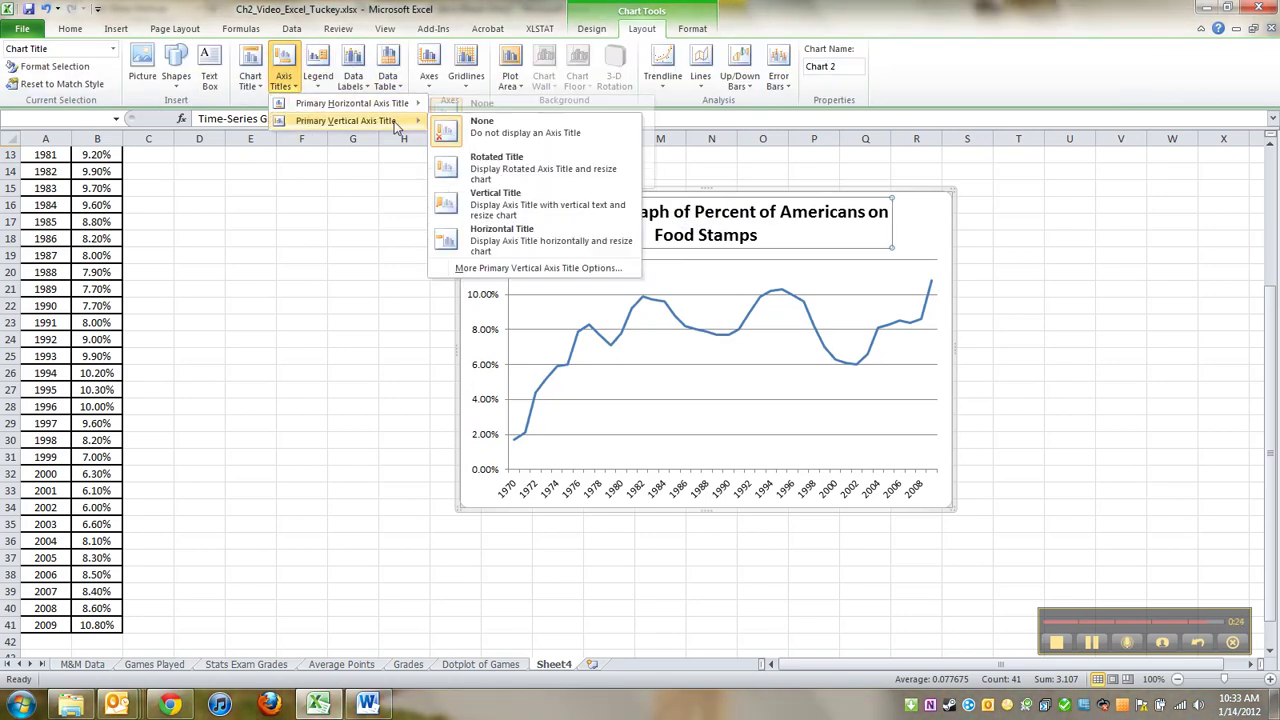
{"action": "left_click", "coordinate": [488, 161]}
{"action": "type", "text": "Percent of Ameri"}
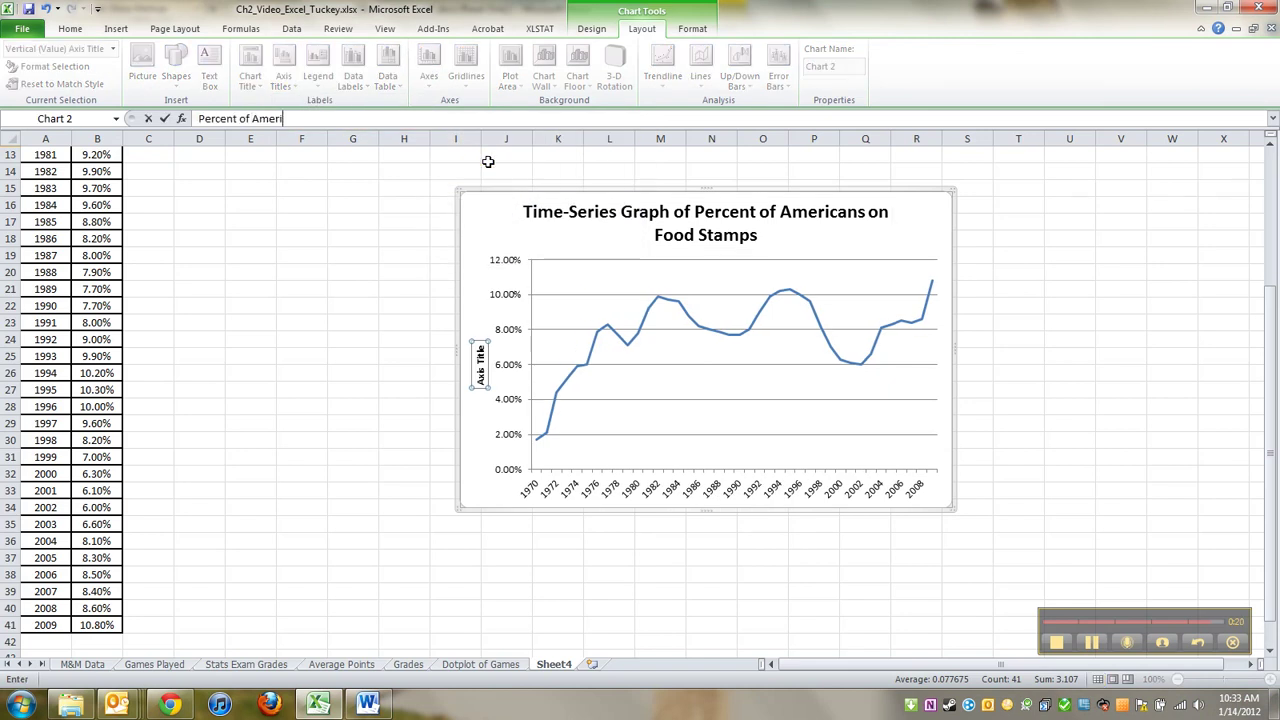
{"action": "type", "text": "cans on Food Stamps"}
{"action": "key", "text": "Return"}
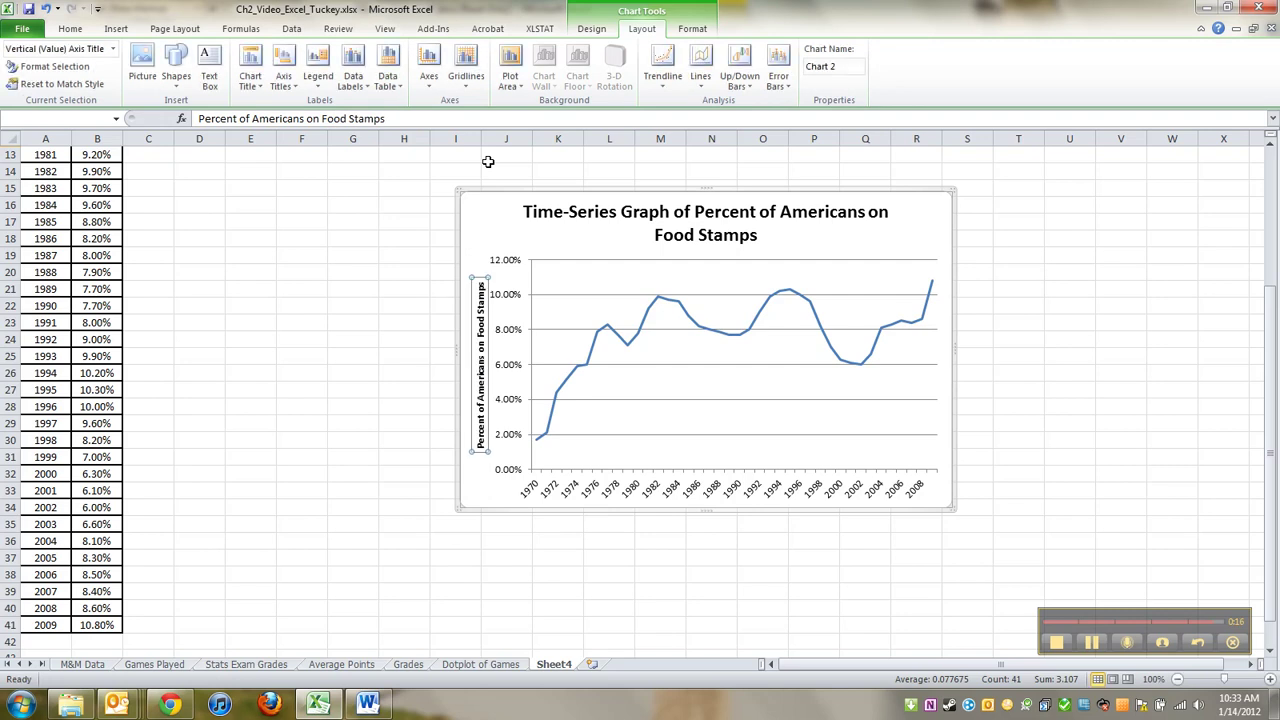
Step: Add a horizontal axis title 'Year' below the axis
{"action": "left_click", "coordinate": [283, 80]}
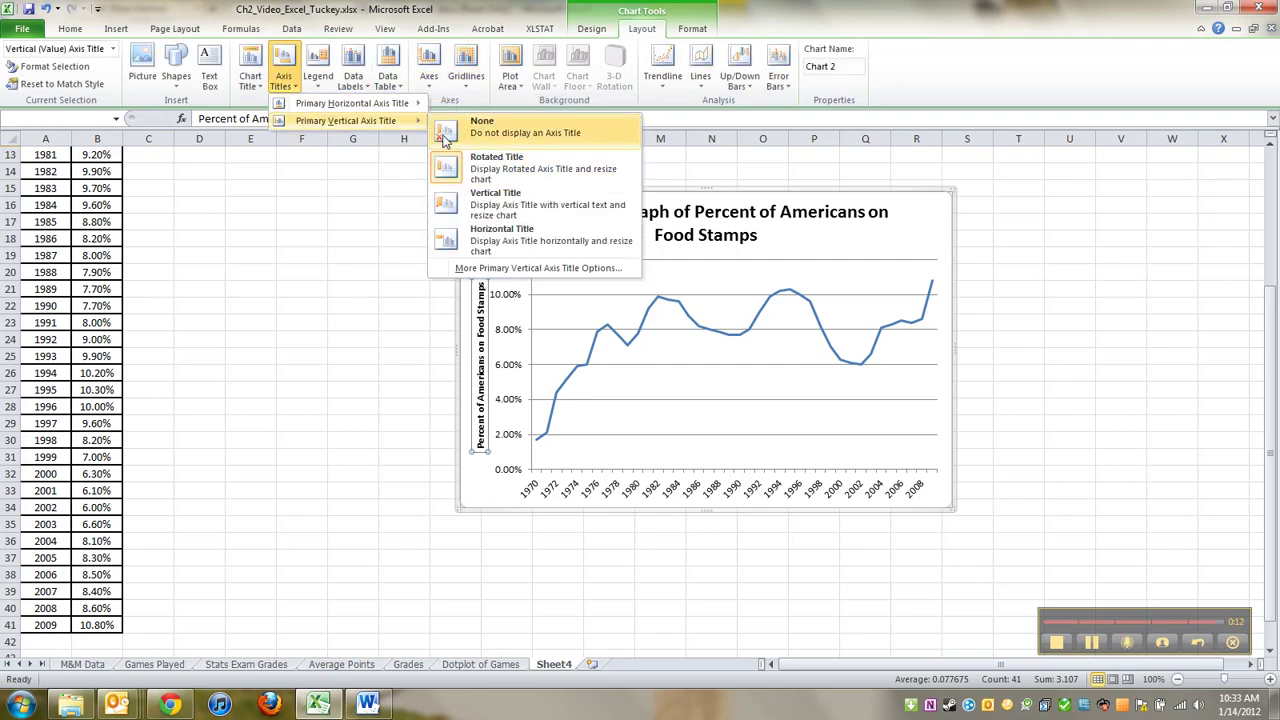
{"action": "mouse_move", "coordinate": [388, 104]}
{"action": "left_click", "coordinate": [493, 145]}
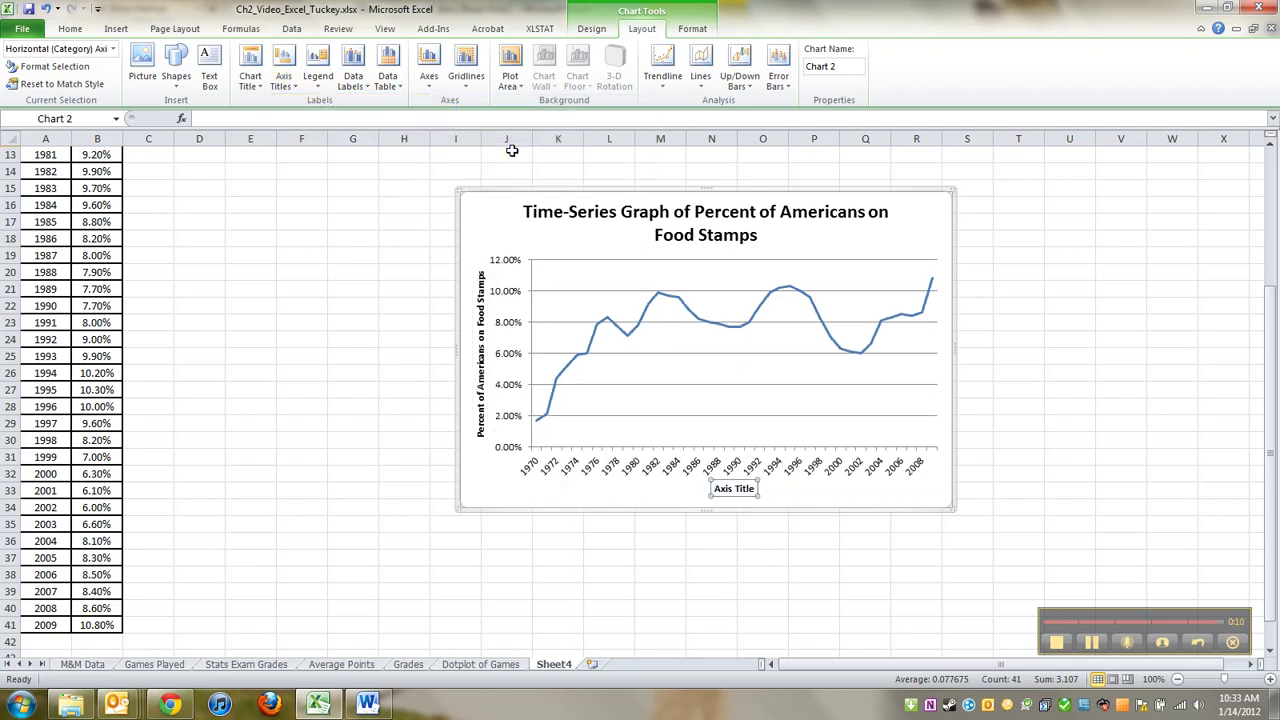
{"action": "type", "text": "Year"}
{"action": "key", "text": "Return"}
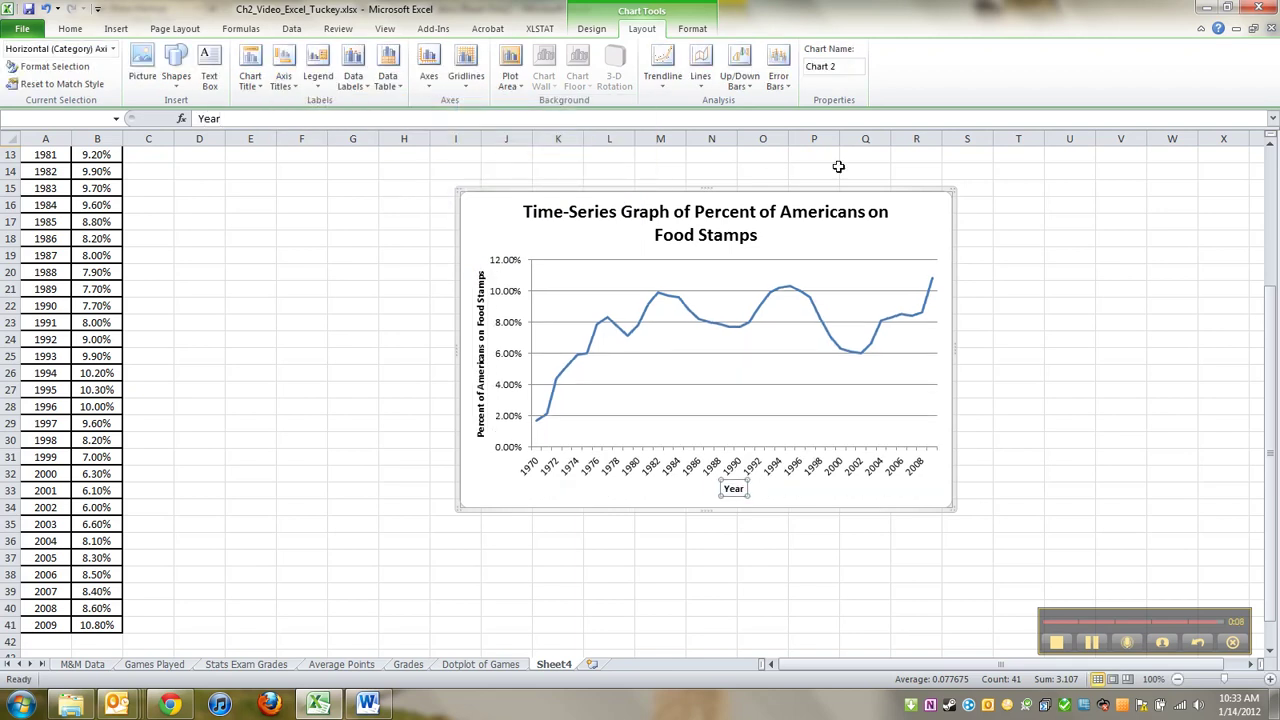
{"action": "left_click", "coordinate": [915, 210]}
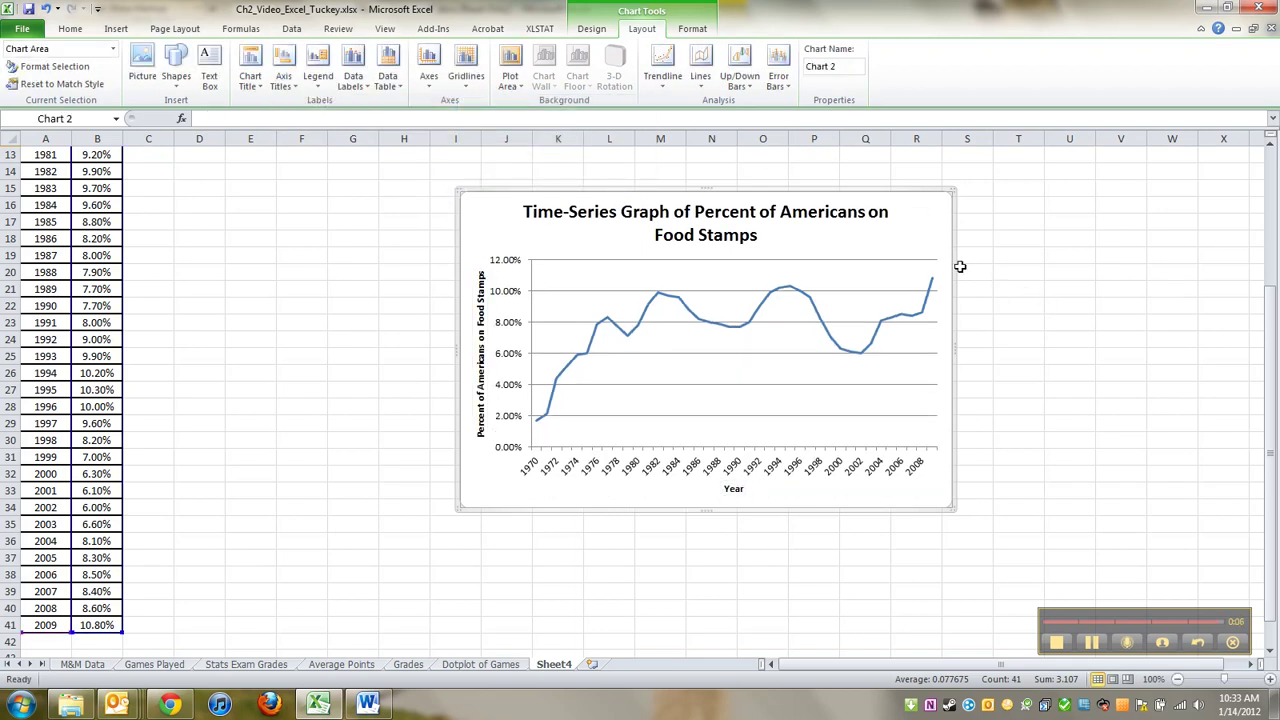